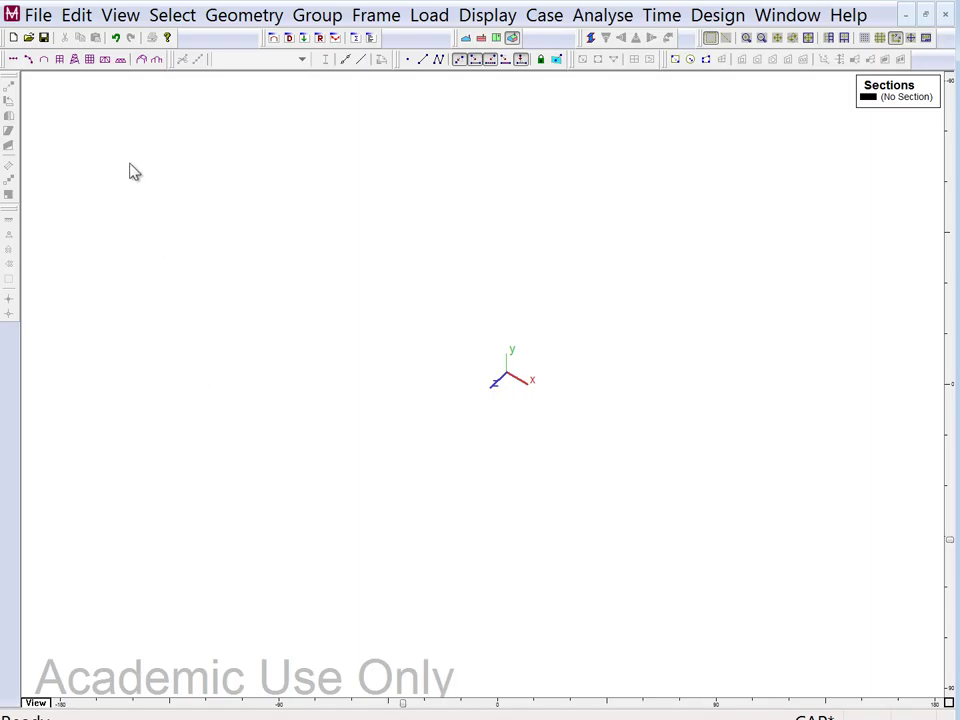
- Generate a grillage of 16 bays and 17 frames, 4 ft wide each, with the first edge restraint
left_click(90, 60)
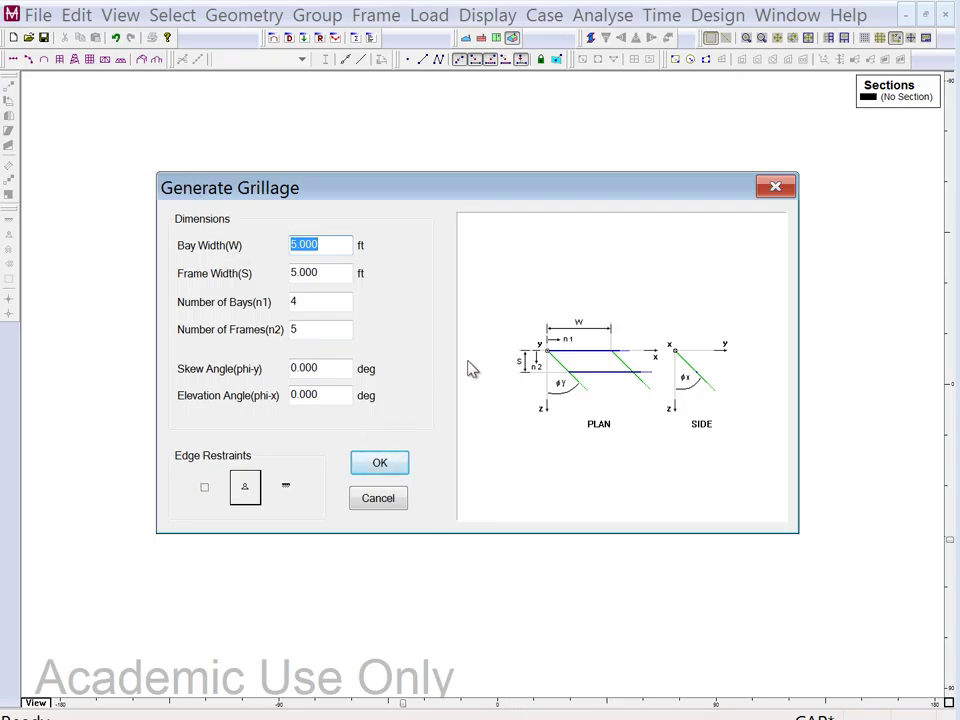
type("4")
left_click(324, 272)
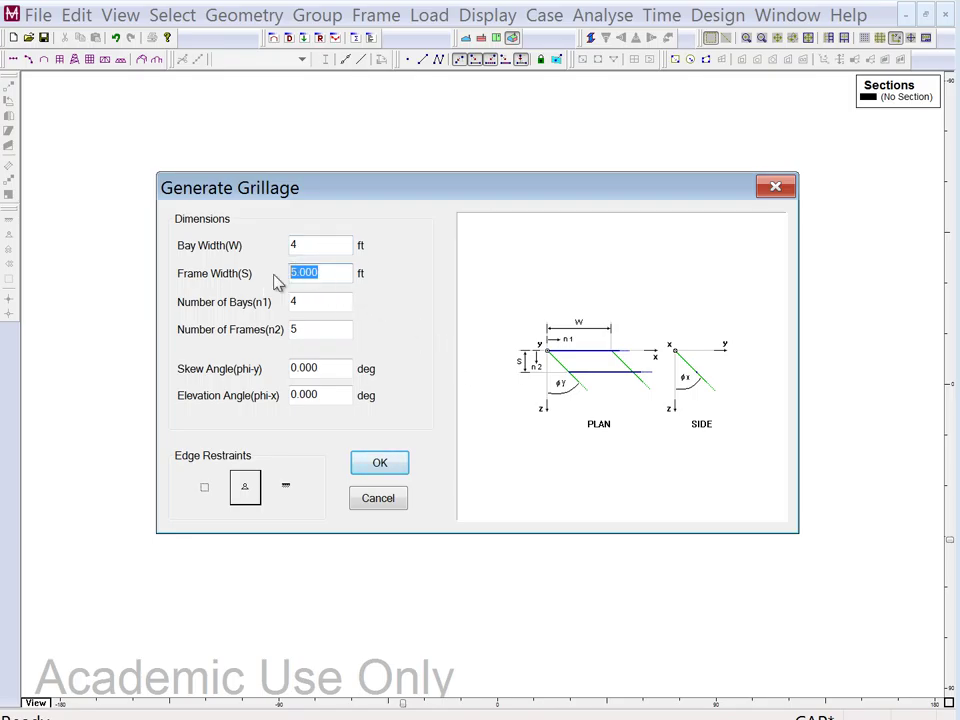
type("4")
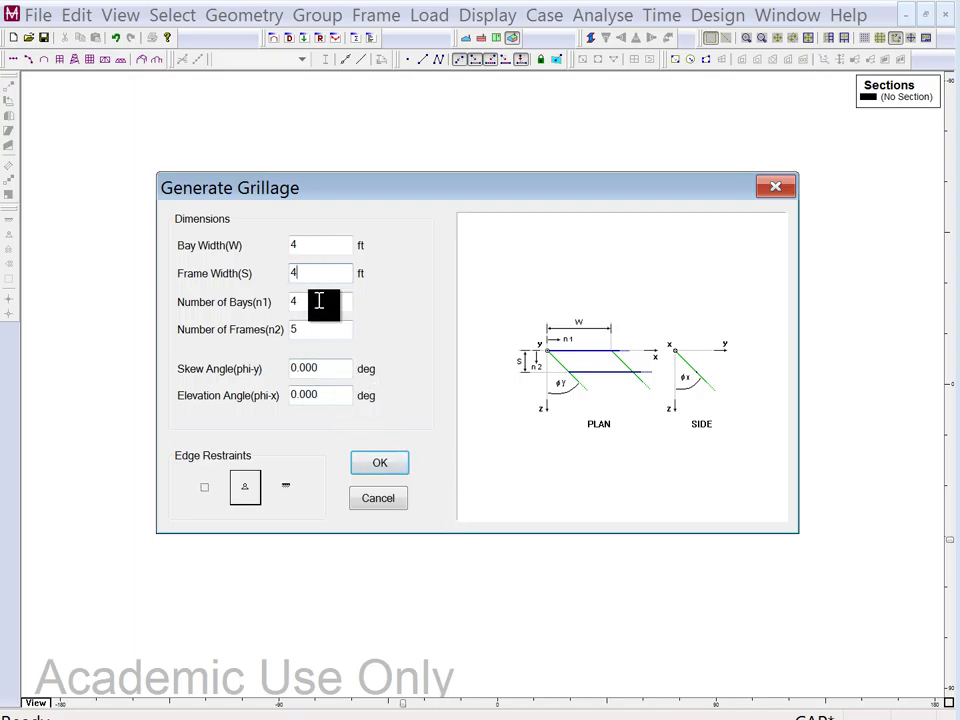
double_click(274, 301)
type("1")
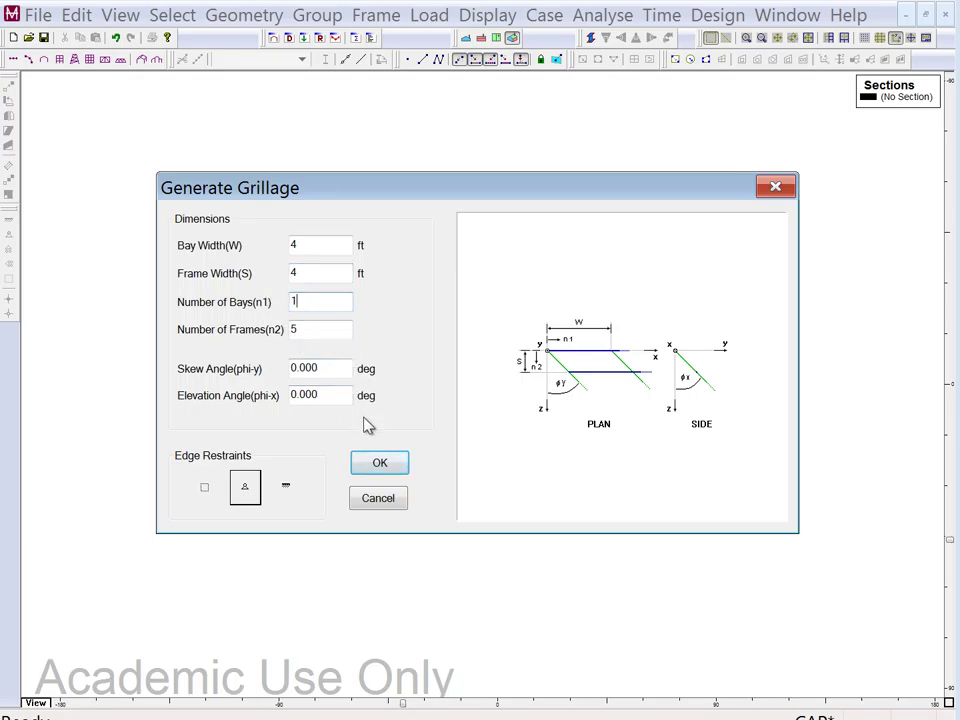
type("6")
double_click(292, 329)
type("17")
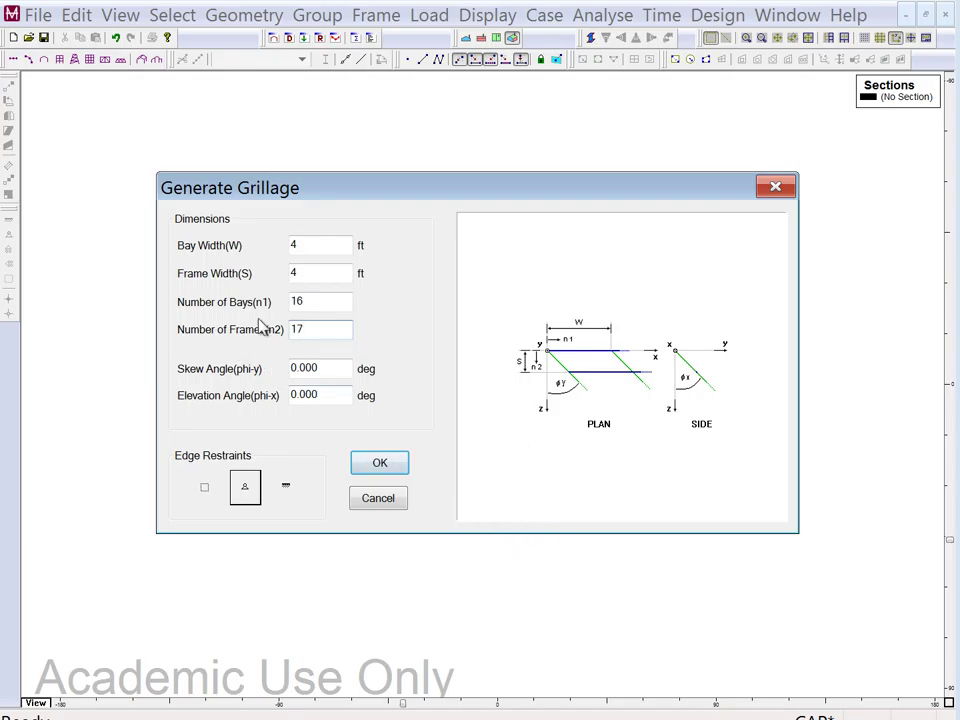
left_click(206, 488)
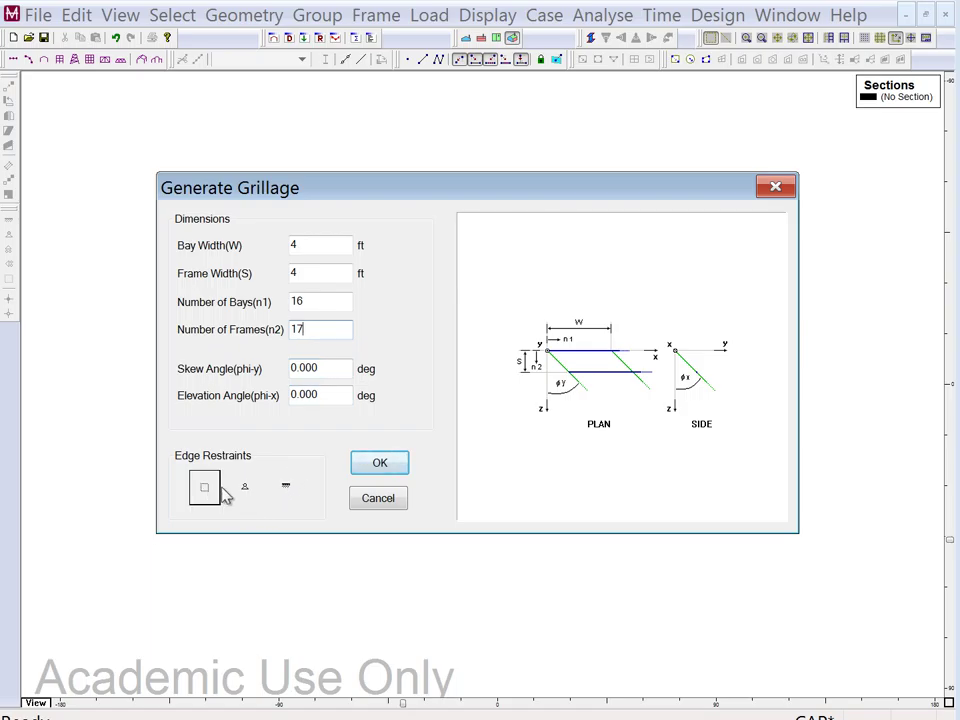
left_click(380, 462)
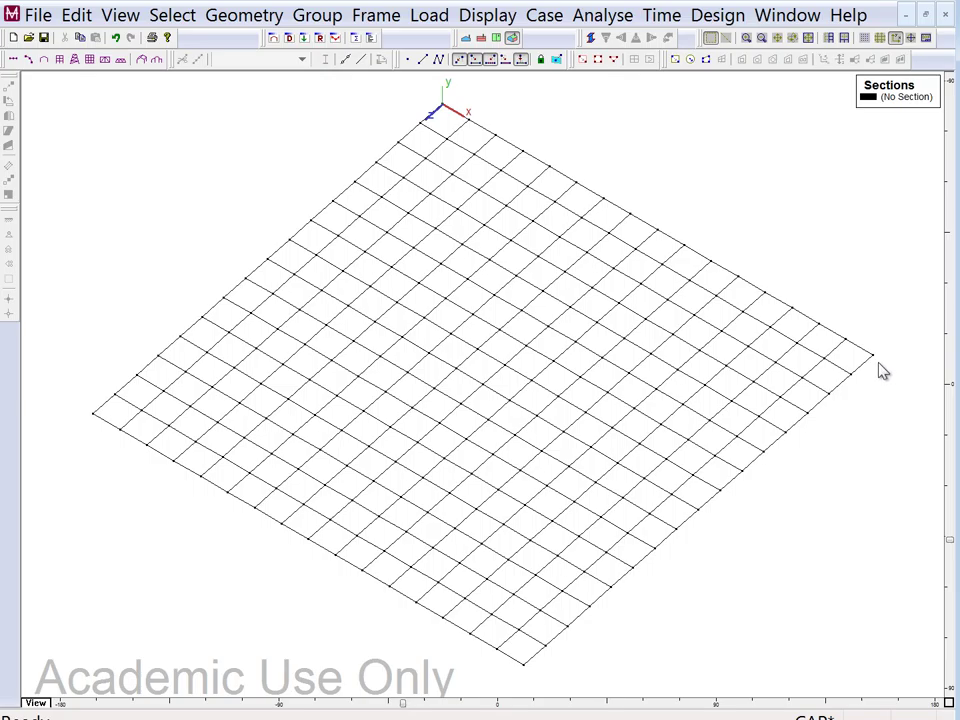
- Check the corner joint coordinates, then box-select the entire grillage
mouse_move(876, 364)
mouse_move(95, 417)
mouse_move(50, 86)
left_mouse_down()
mouse_move(490, 340)
mouse_move(778, 589)
mouse_move(825, 679)
mouse_move(887, 681)
mouse_move(878, 686)
left_mouse_up()
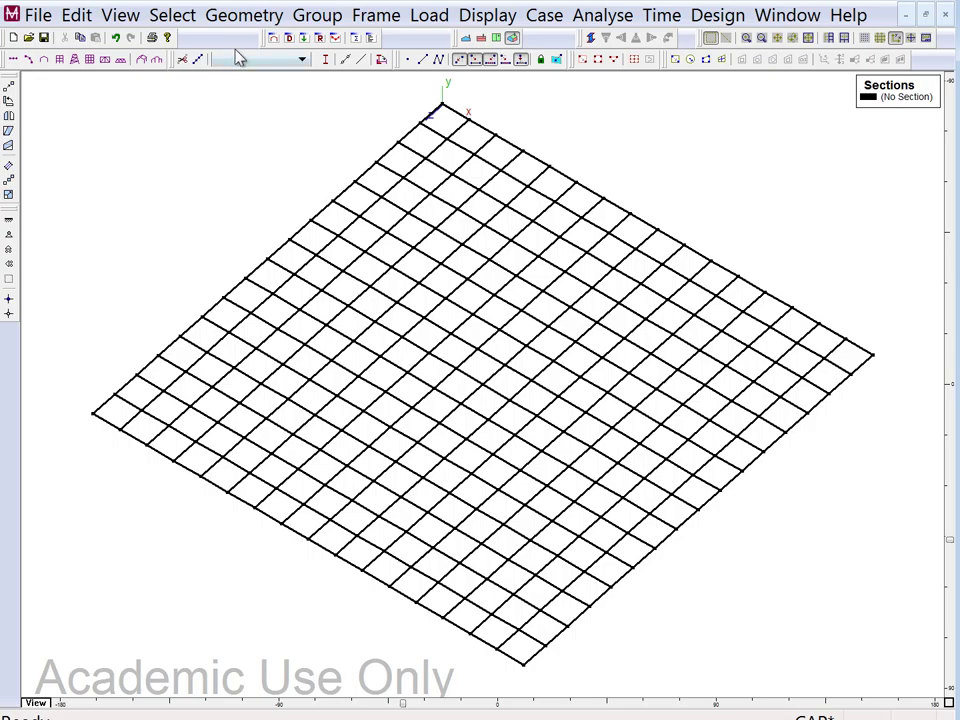
- Move the selected grillage by x −32, y 0, z −32 to centre it on the origin
left_click(248, 17)
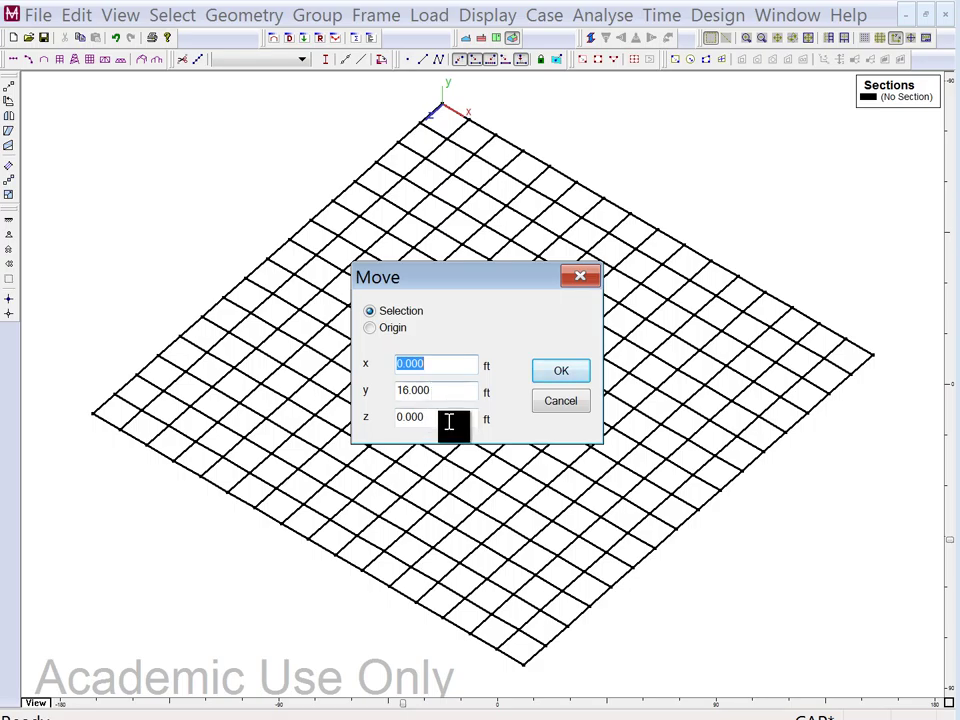
type("-32")
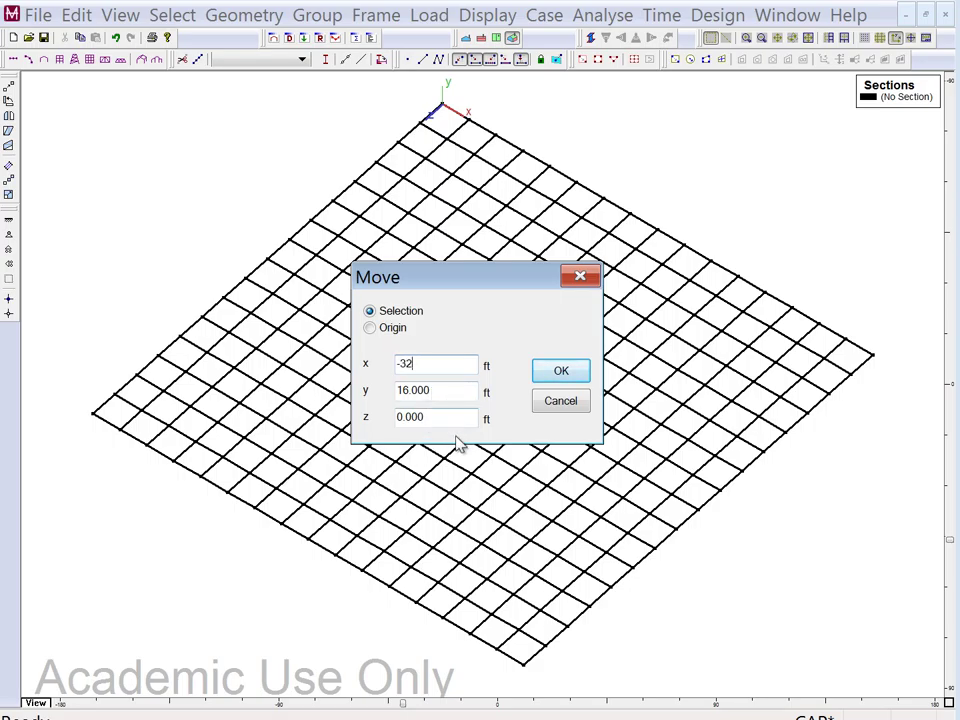
left_click_drag(443, 418, 377, 422)
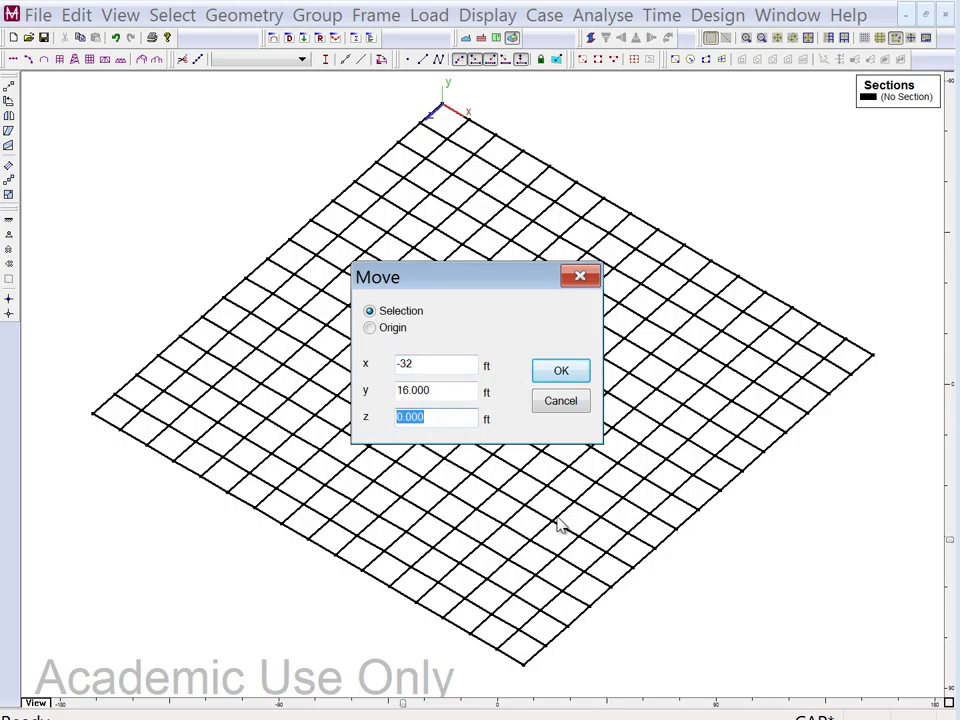
type("-32")
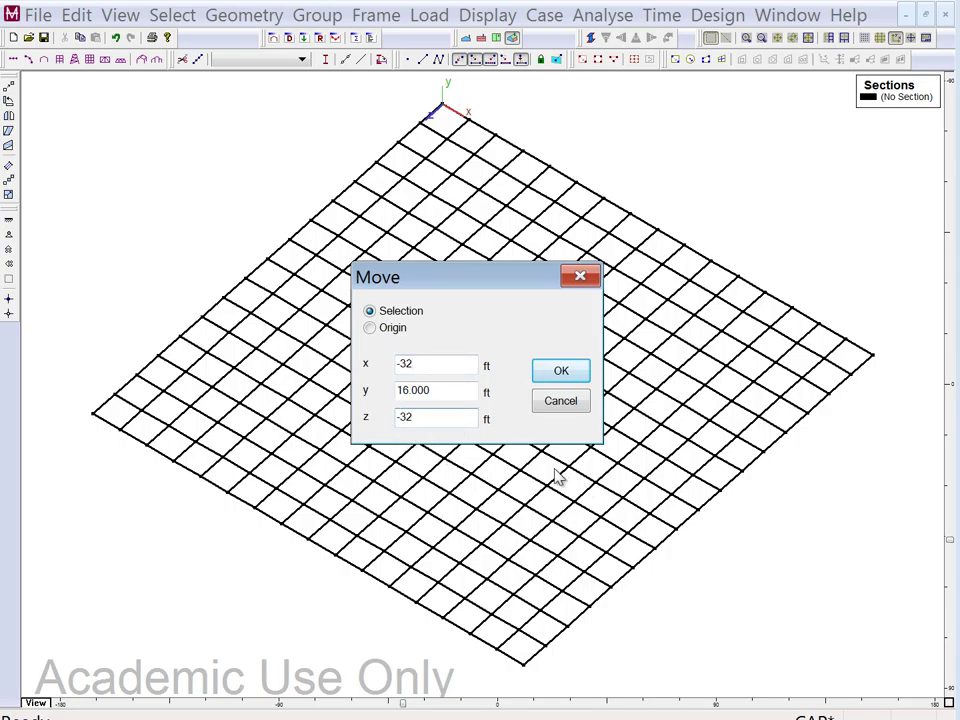
left_click_drag(424, 396, 400, 400)
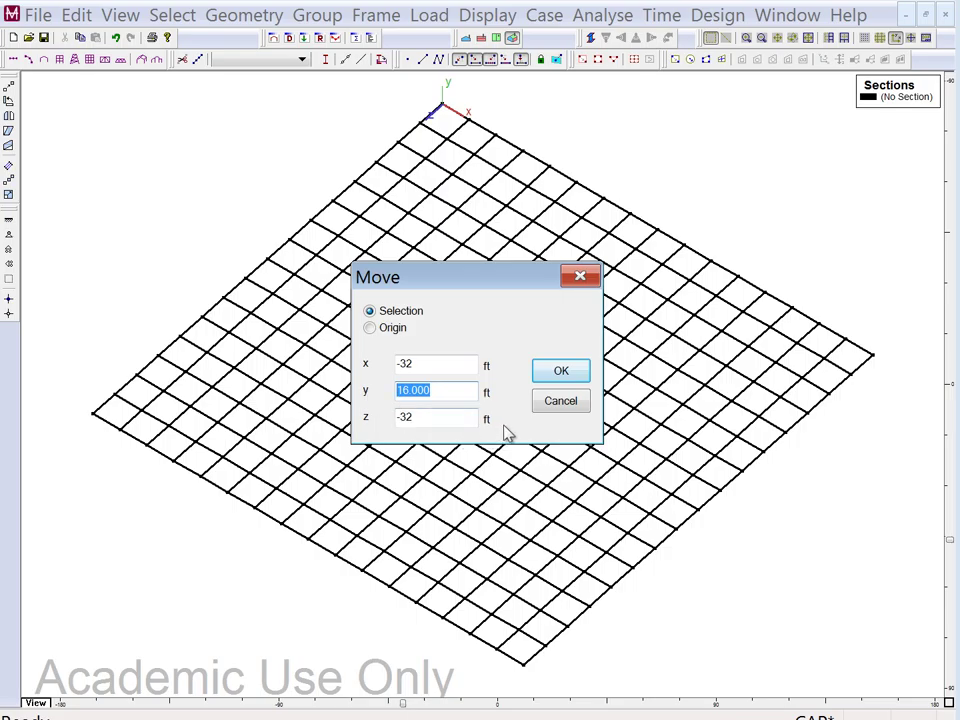
type("0")
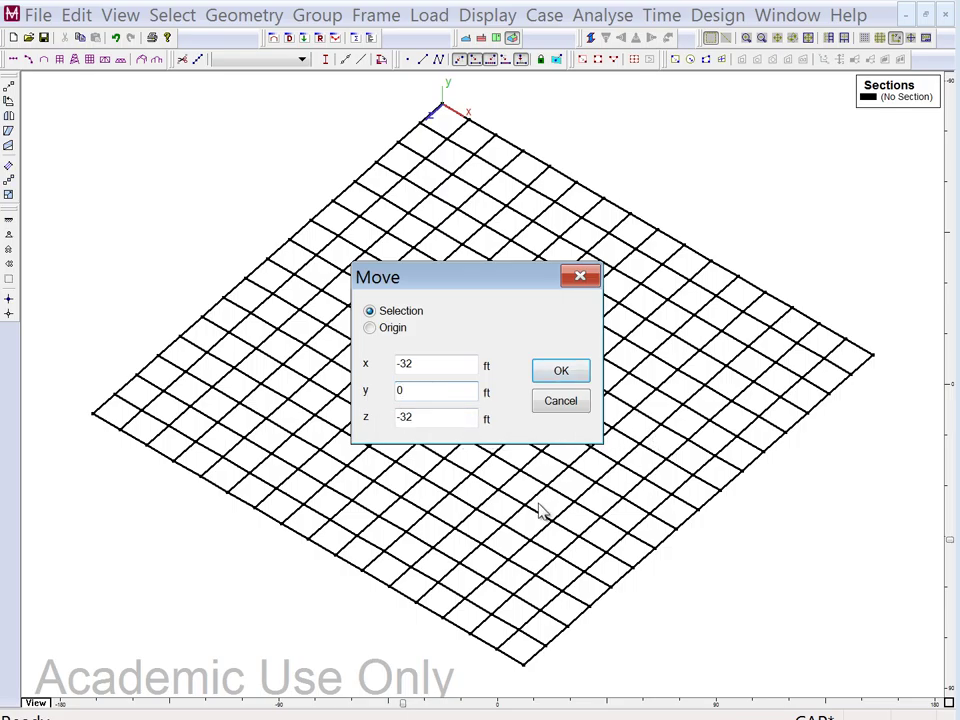
left_click(561, 377)
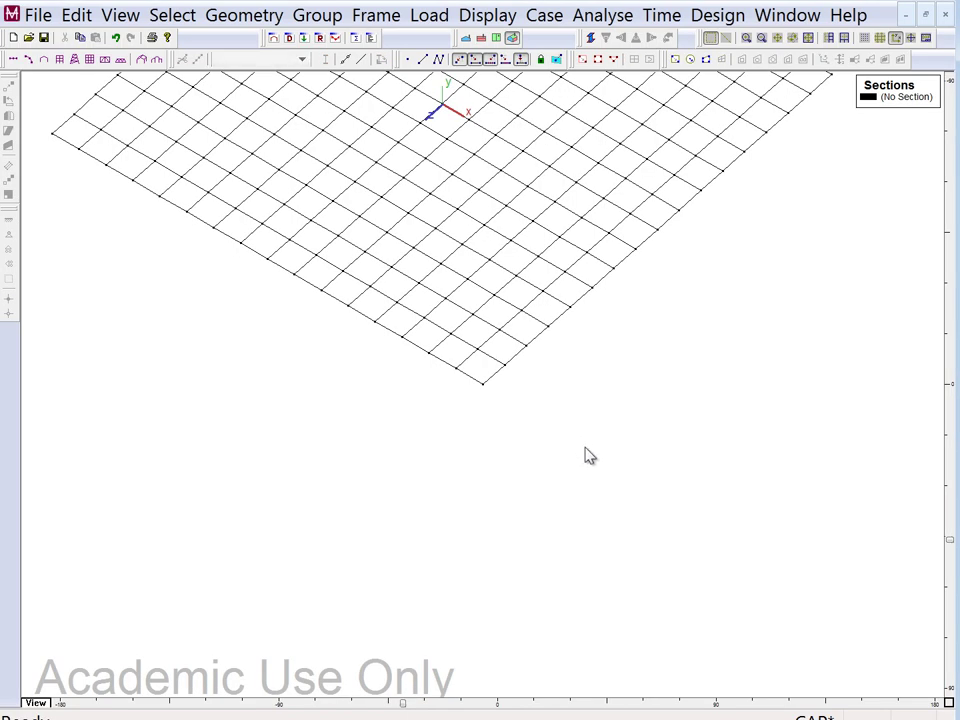
key("ctrl+shift+f")
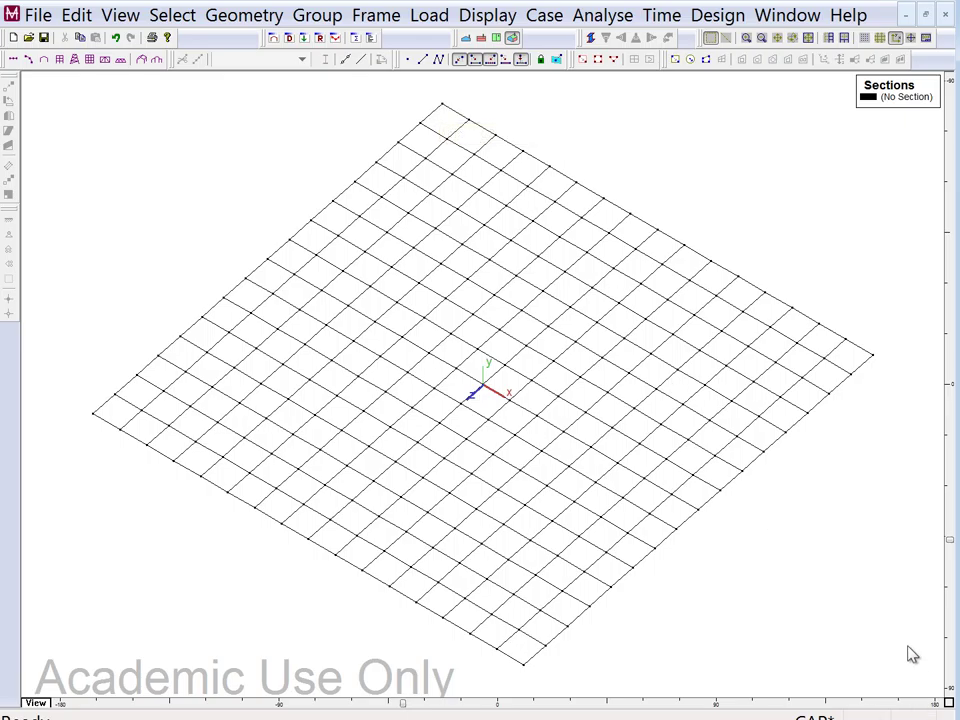
- Open the Joints data table and select the x, y, z columns for joints 1 to 289
left_click(288, 38)
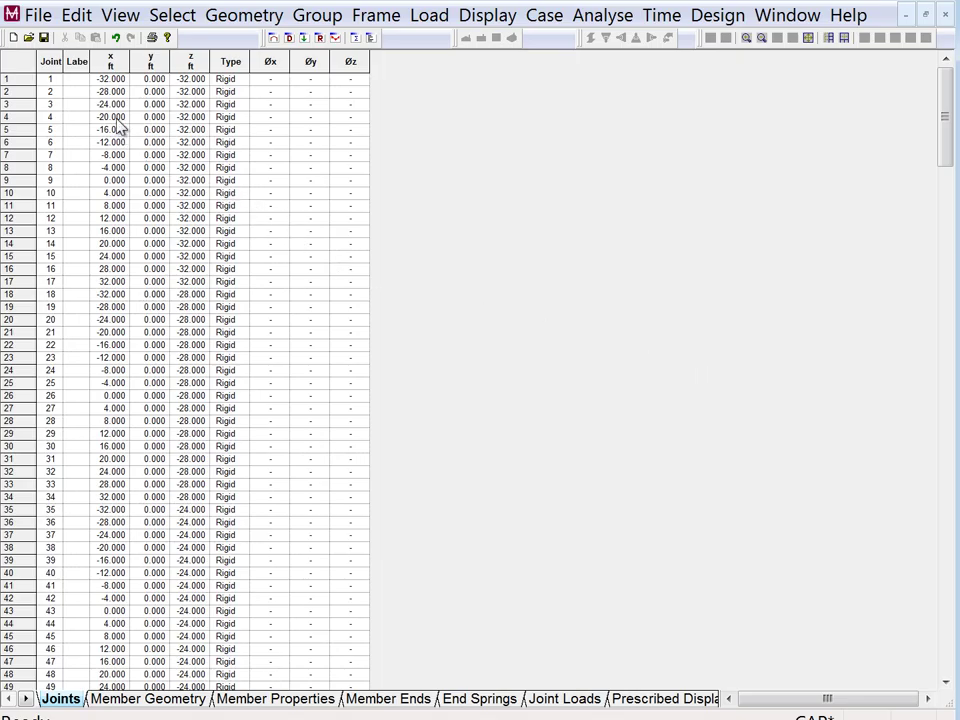
left_click_drag(112, 84, 190, 700)
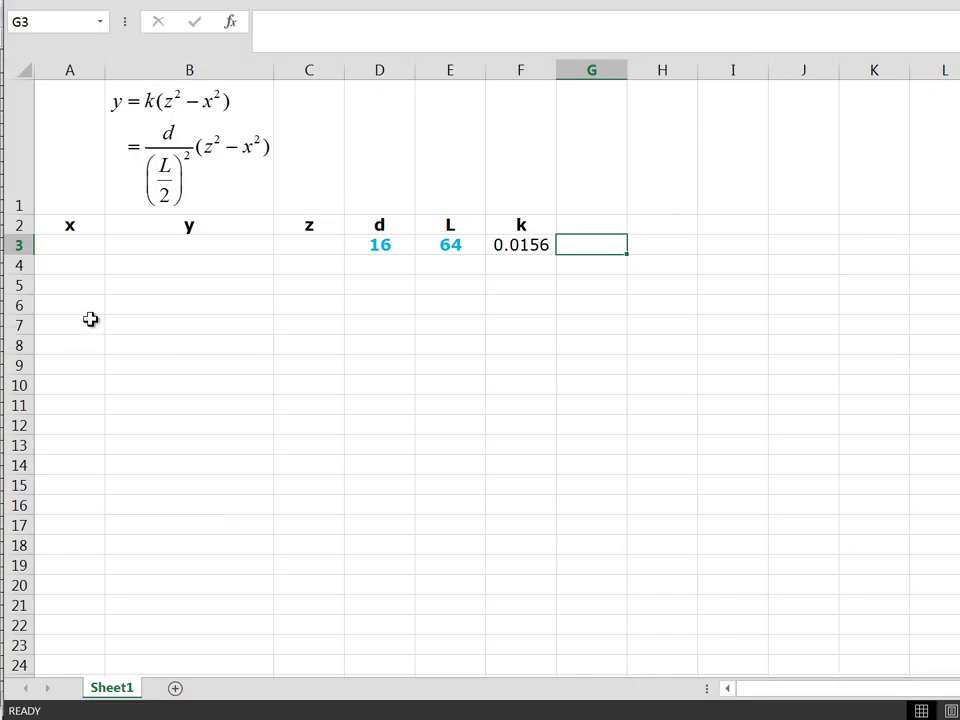
- Paste the copied joint coordinates into the Excel sheet starting at cell A3
left_click(81, 248)
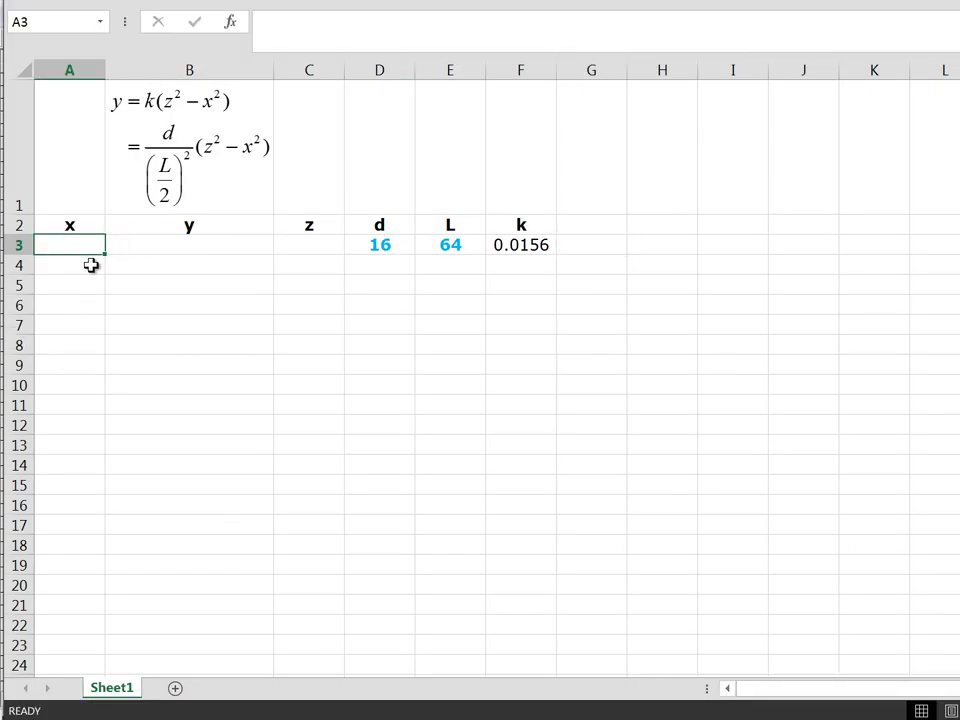
key("ctrl+v")
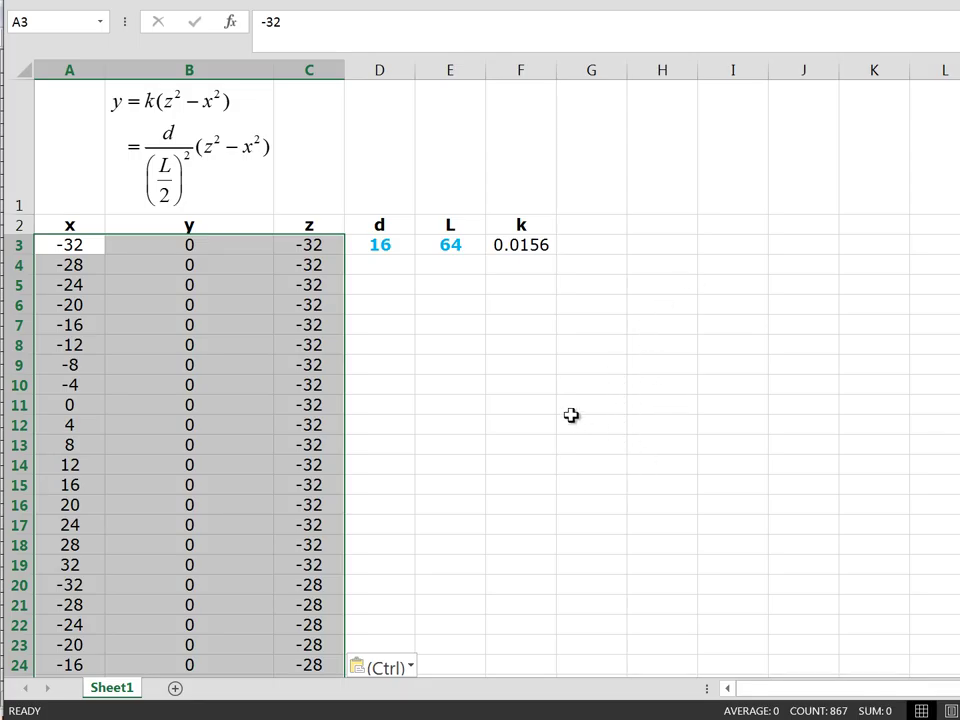
left_click(223, 244)
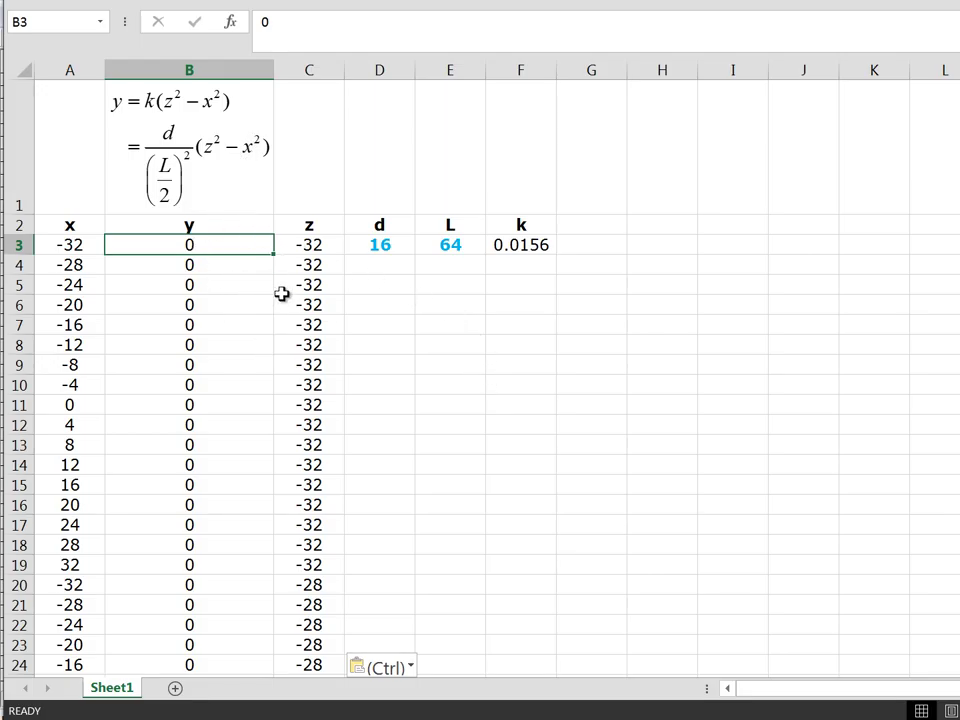
- Build a y formula in B3 from k in F3, z in C3 and x in A3
type("=")
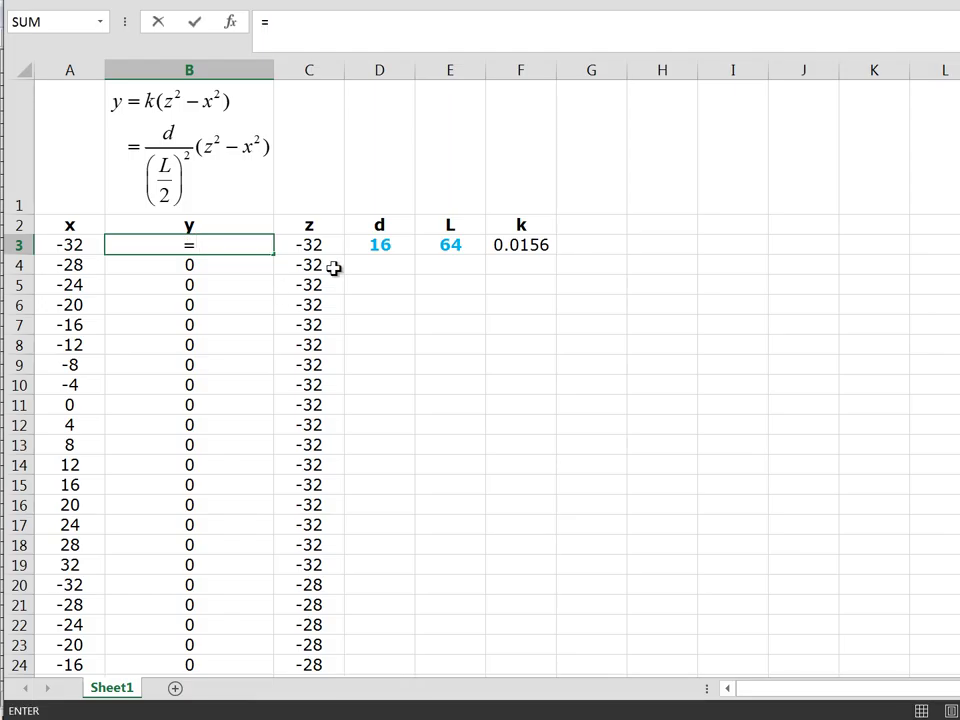
left_click(524, 247)
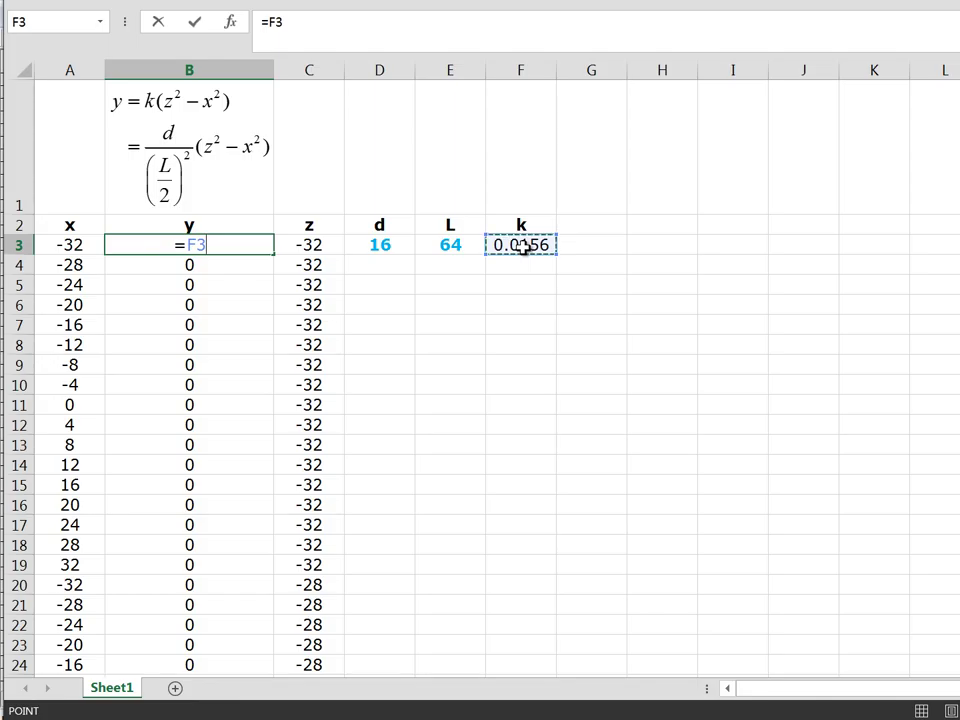
type("(")
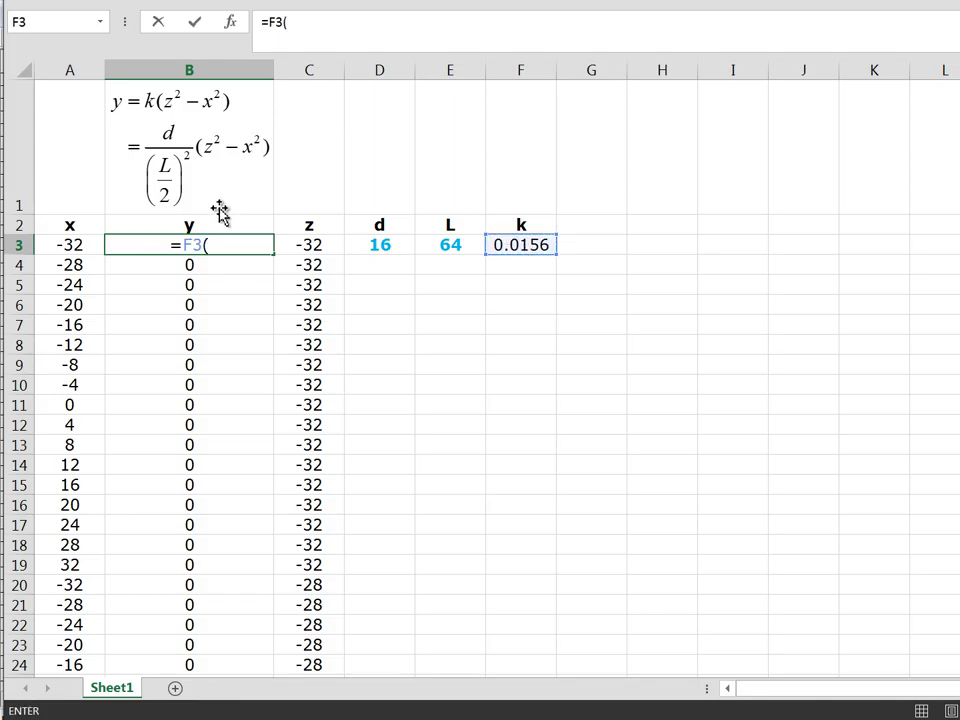
left_click(303, 248)
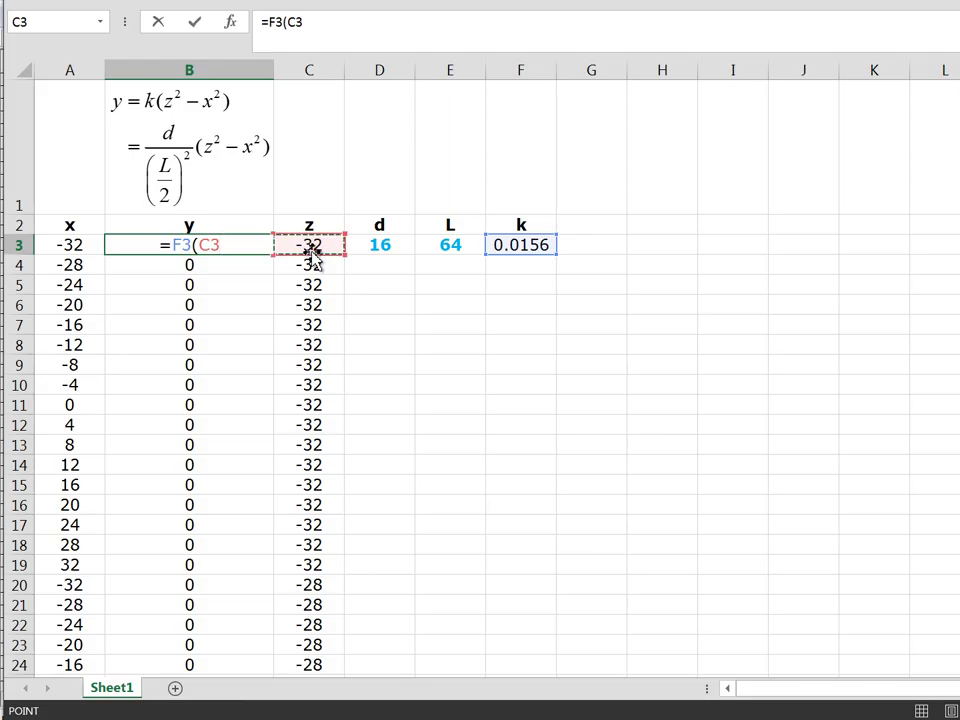
type("*")
left_click(313, 256)
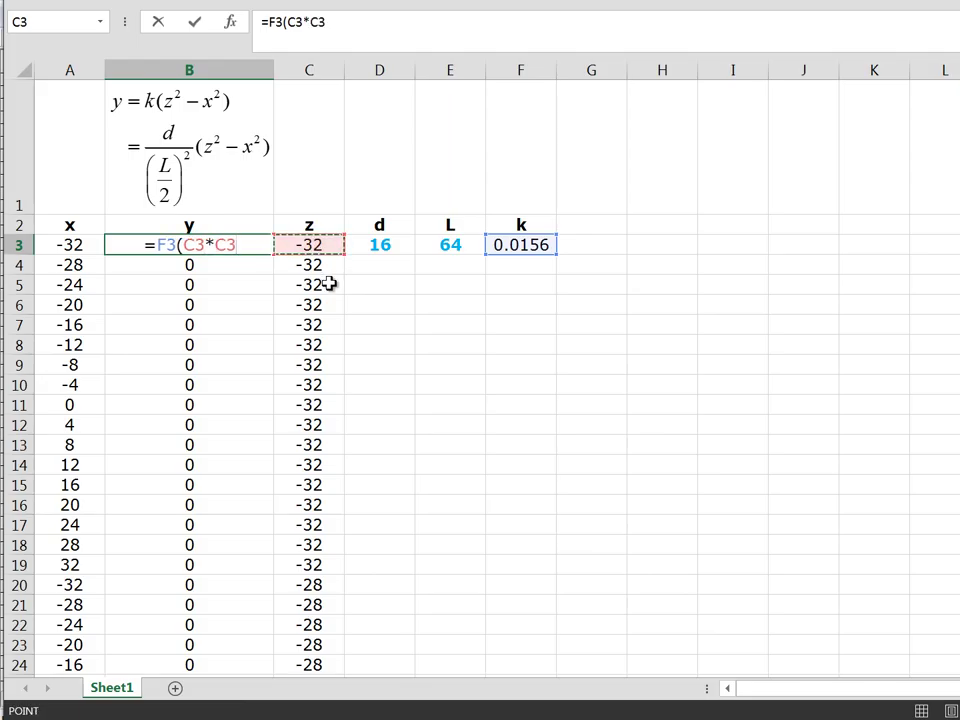
type("-")
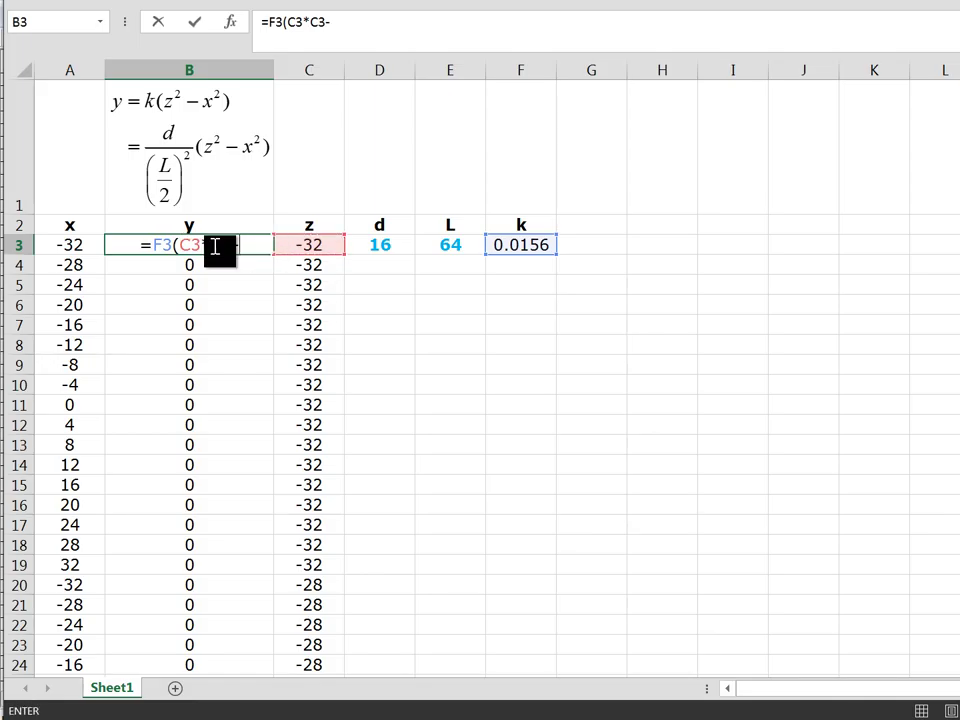
left_click(70, 244)
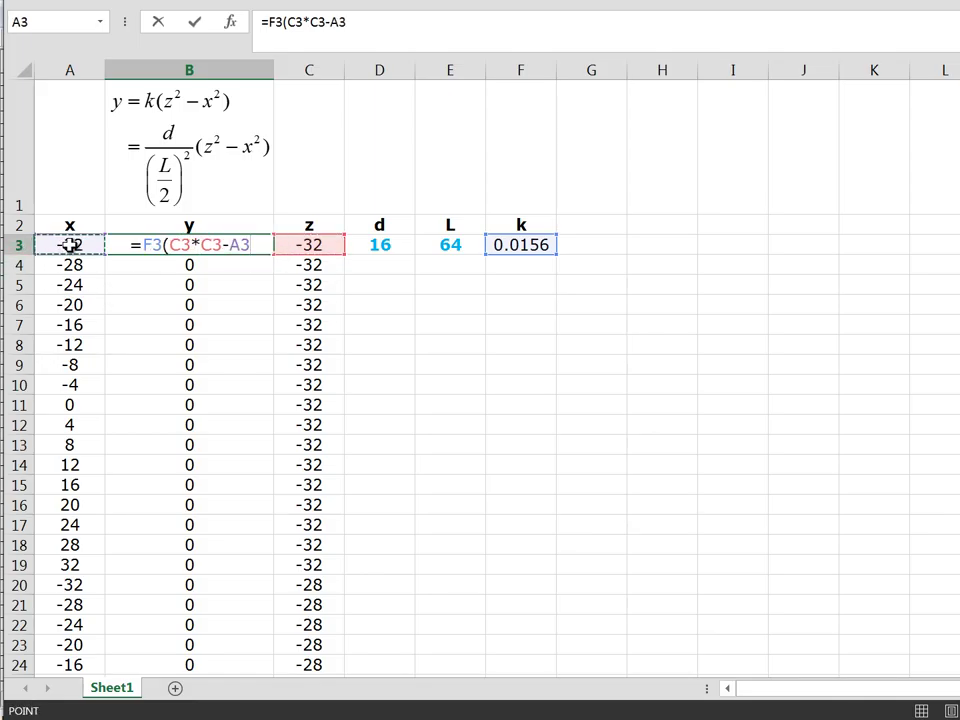
type("*")
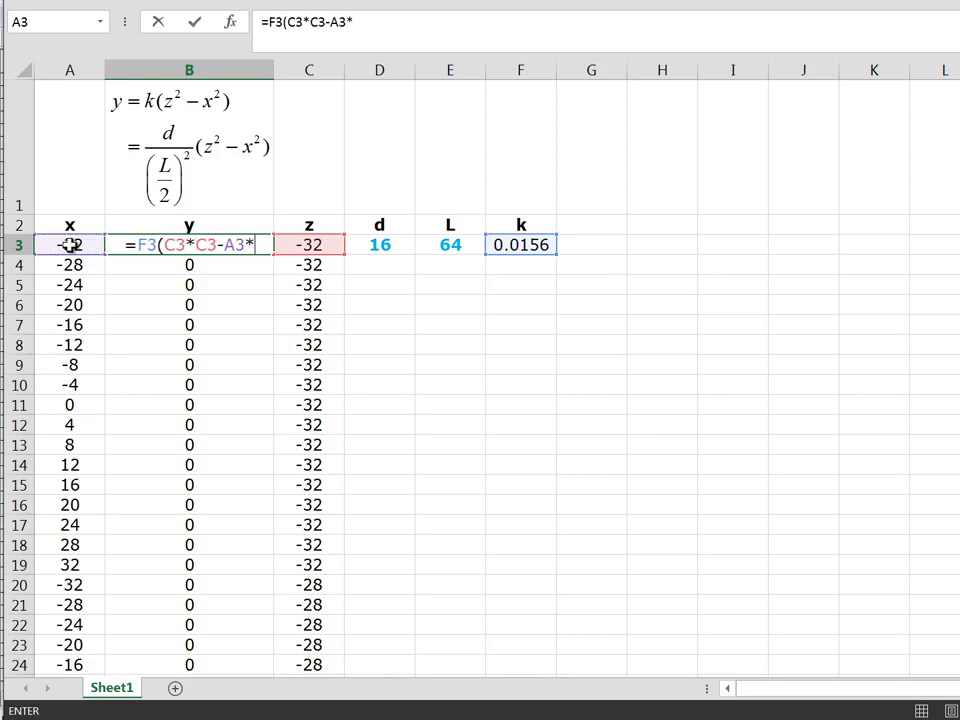
left_click(70, 244)
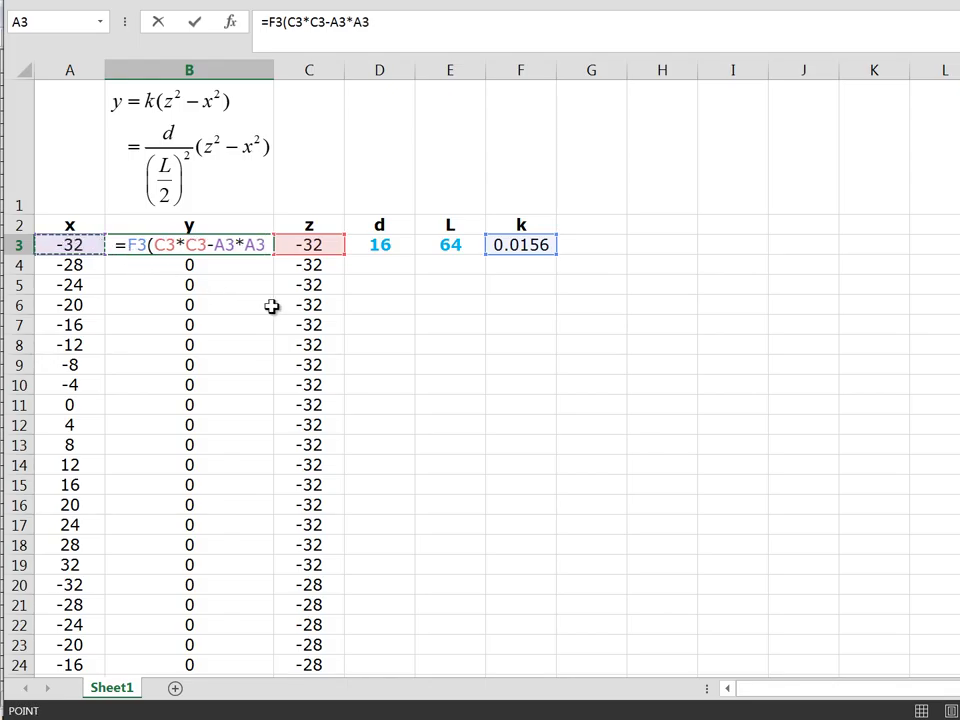
type(")")
key("Return")
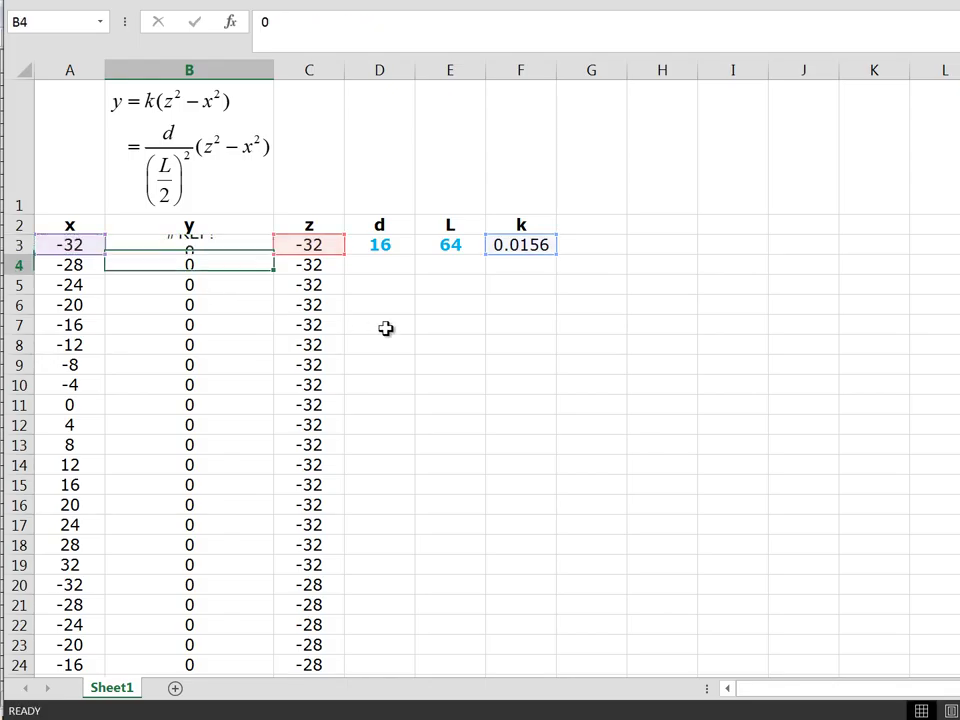
- Correct B3's formula to =F3*(C3*C3-A3*A3) so it returns 0
left_click(199, 245)
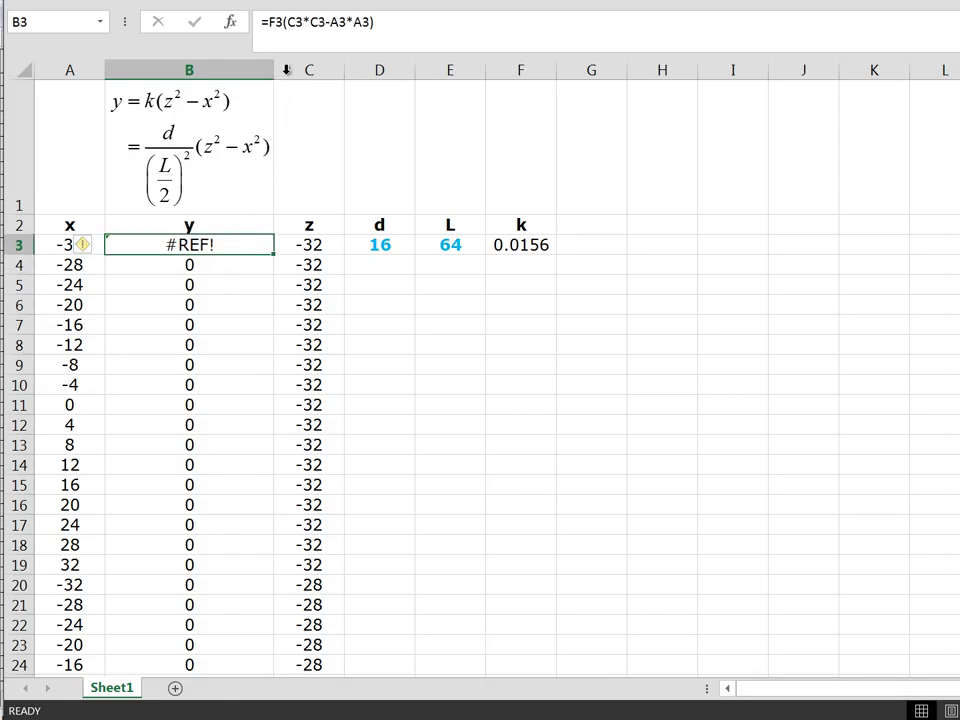
left_click(283, 24)
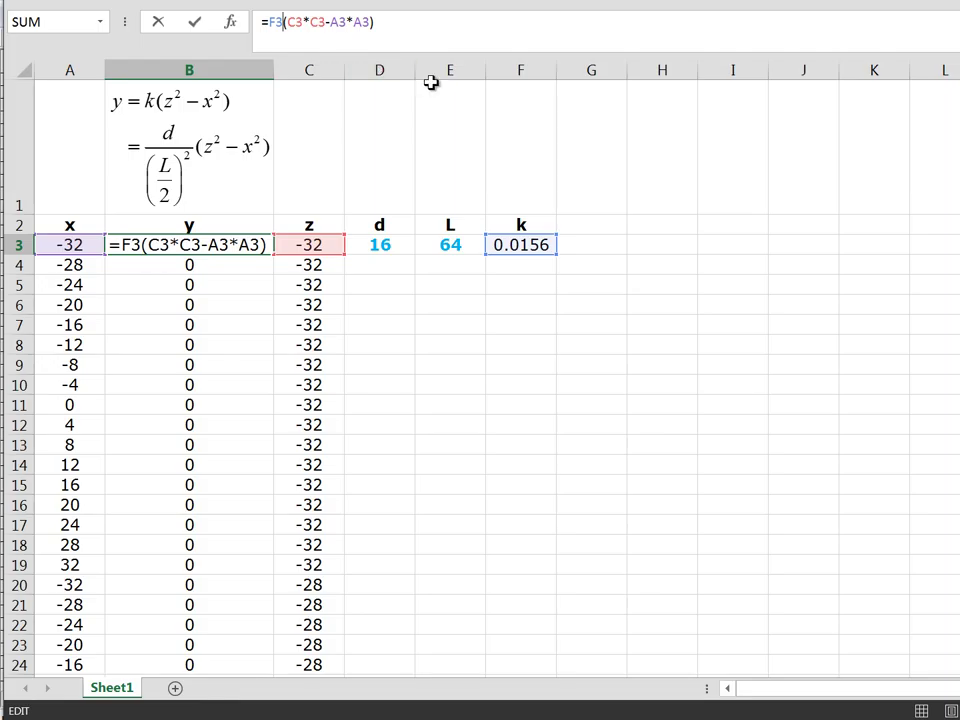
type("*")
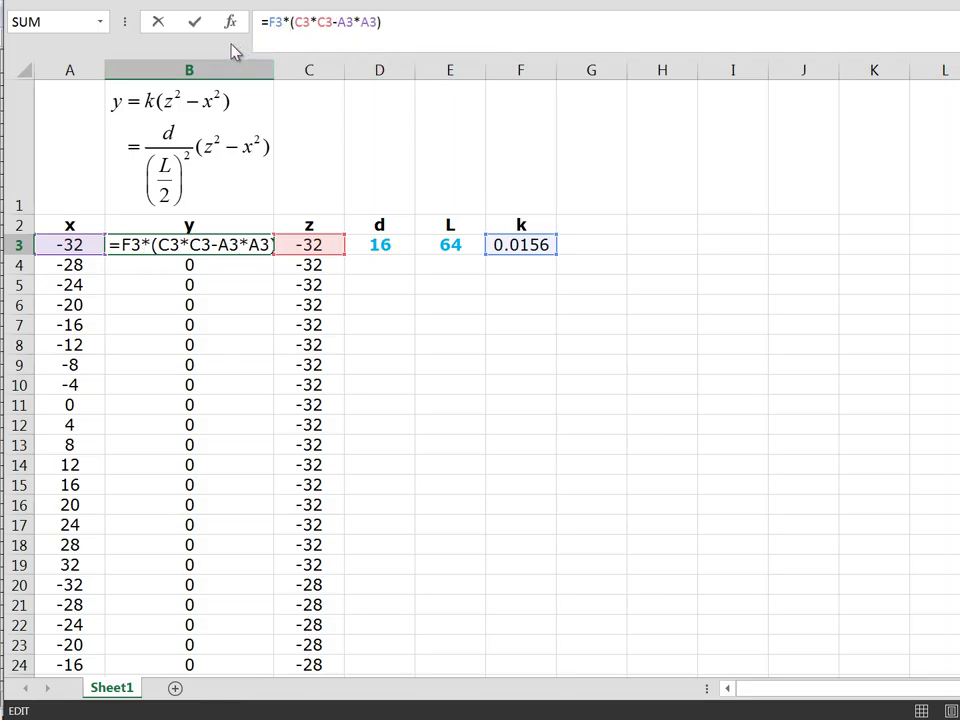
left_click(194, 23)
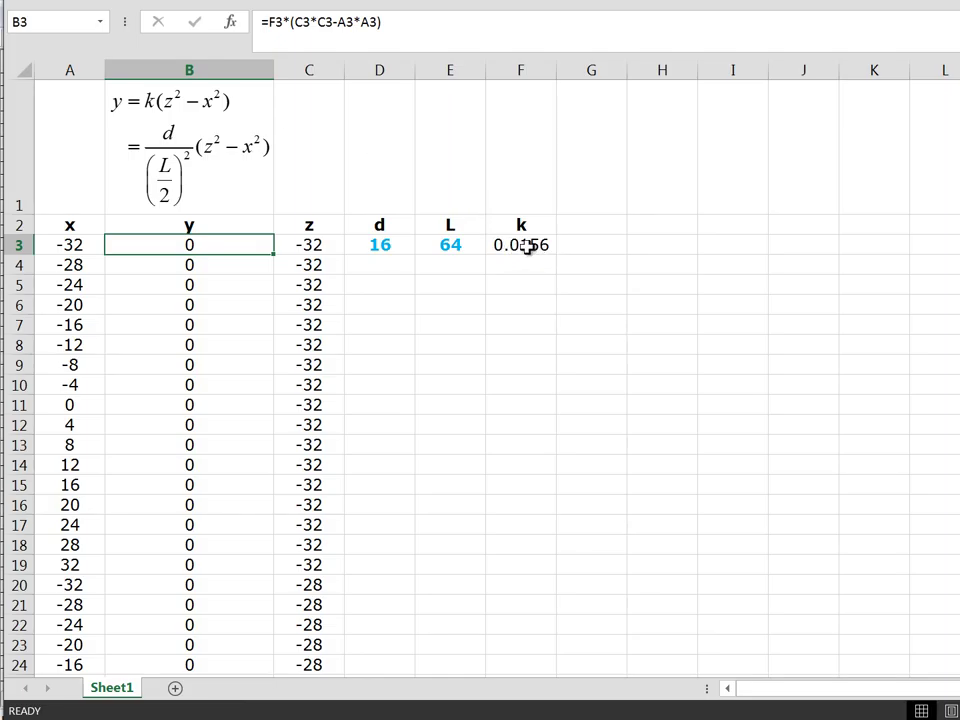
- Make B3's reference to k absolute as $F$3 in =$F$3*(C3*C3-A3*A3)
left_click(266, 23)
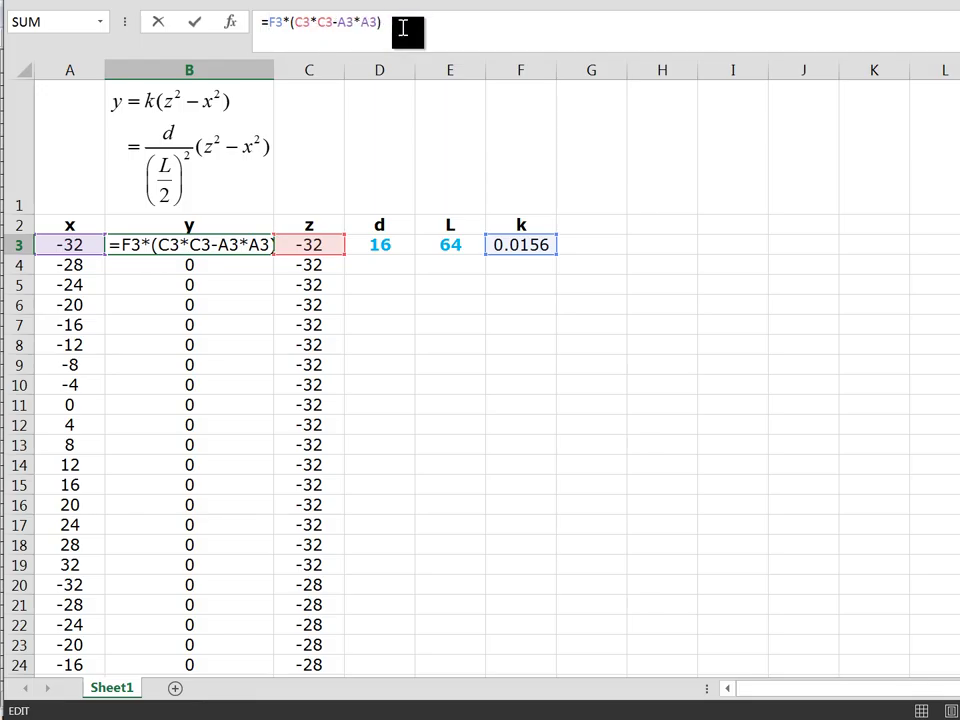
type("$F")
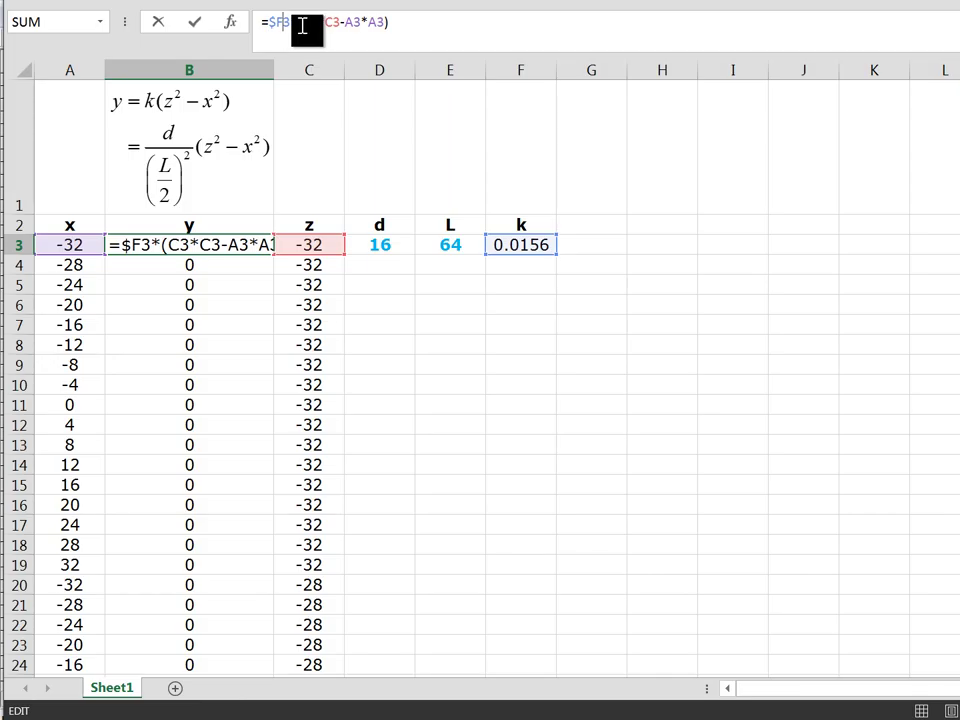
type("$")
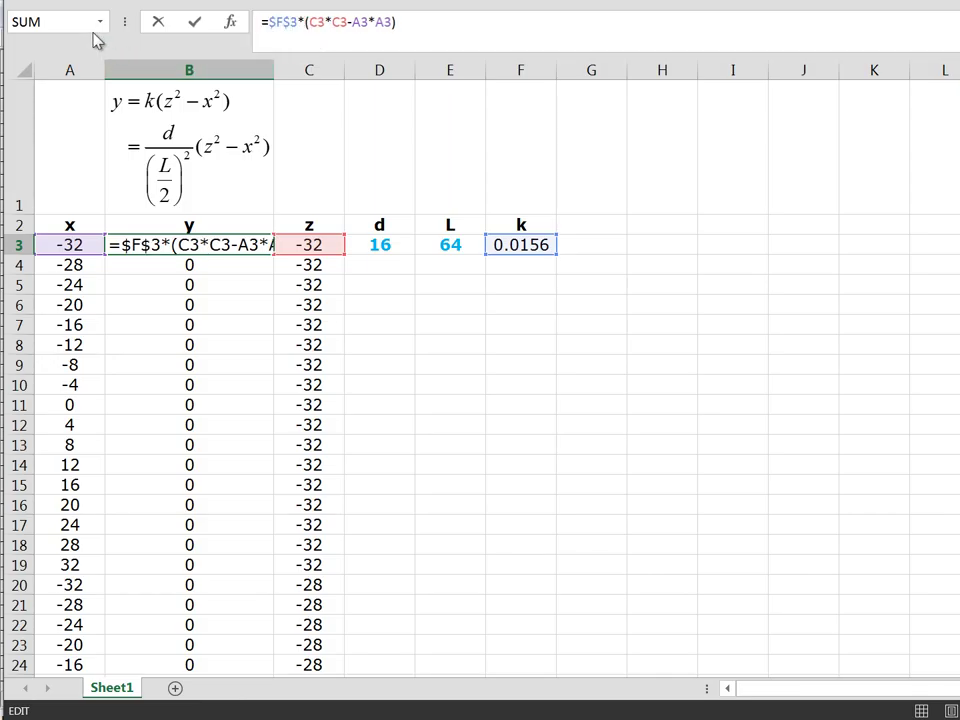
left_click(195, 28)
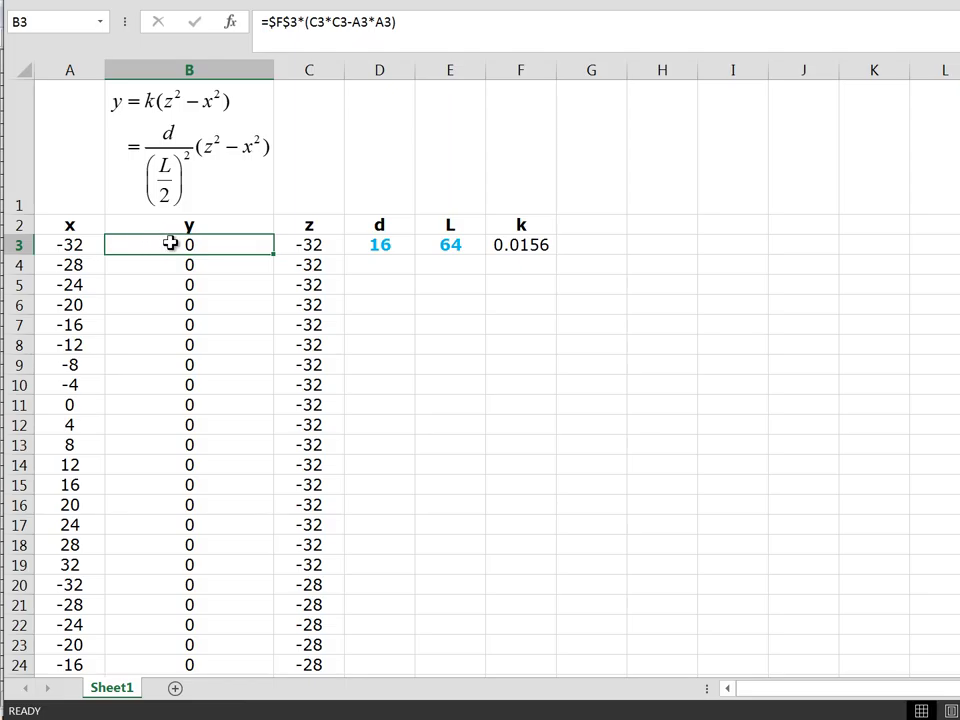
- Paste into B3:B291, filling the y column with repeated x values, and return to the top
left_click_drag(171, 244, 175, 609)
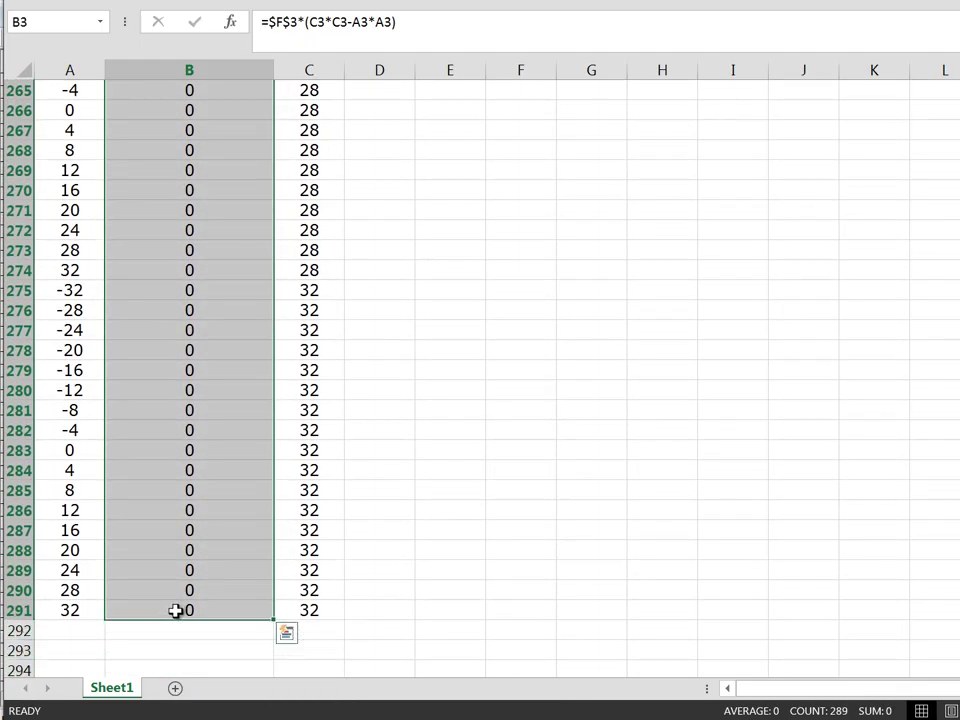
key("ctrl+v")
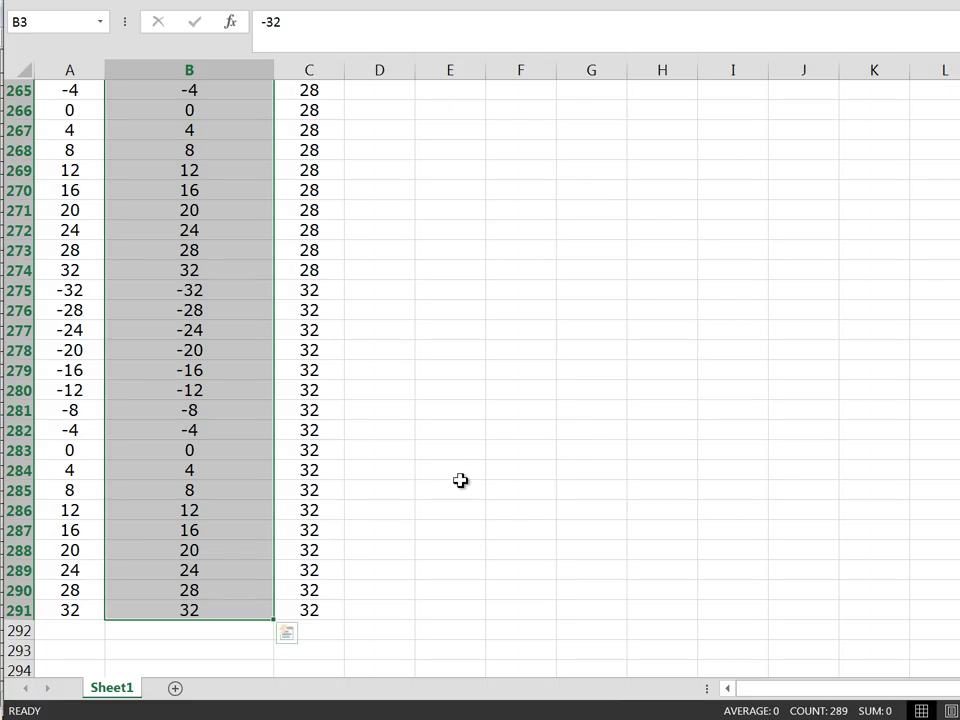
scroll(448, 458, "up", 2)
scroll(448, 458, "up", 1)
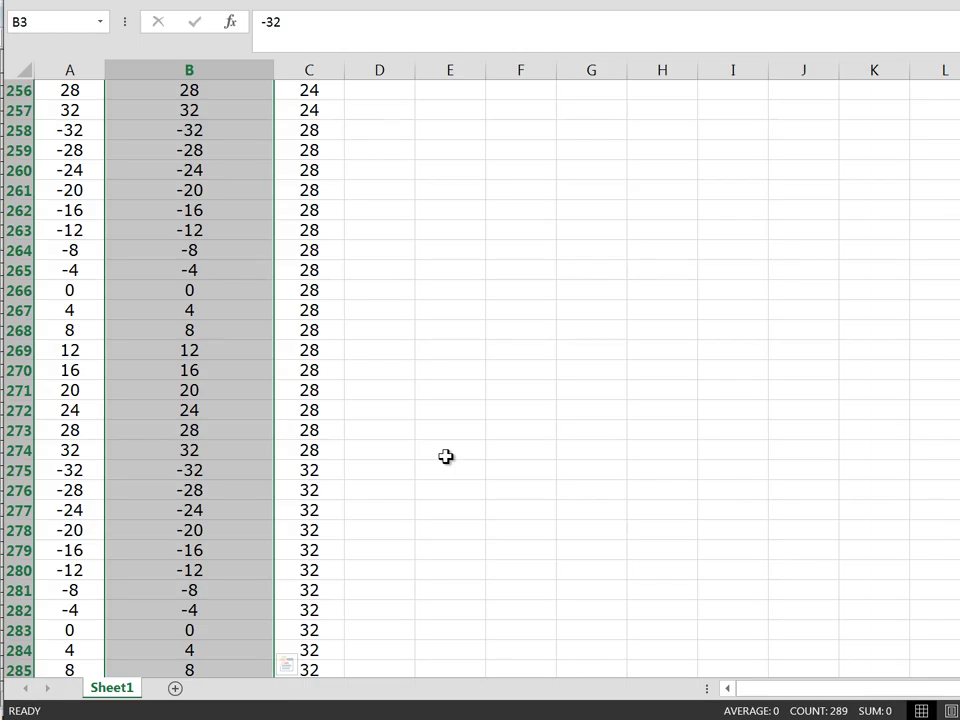
scroll(446, 456, "up", 4)
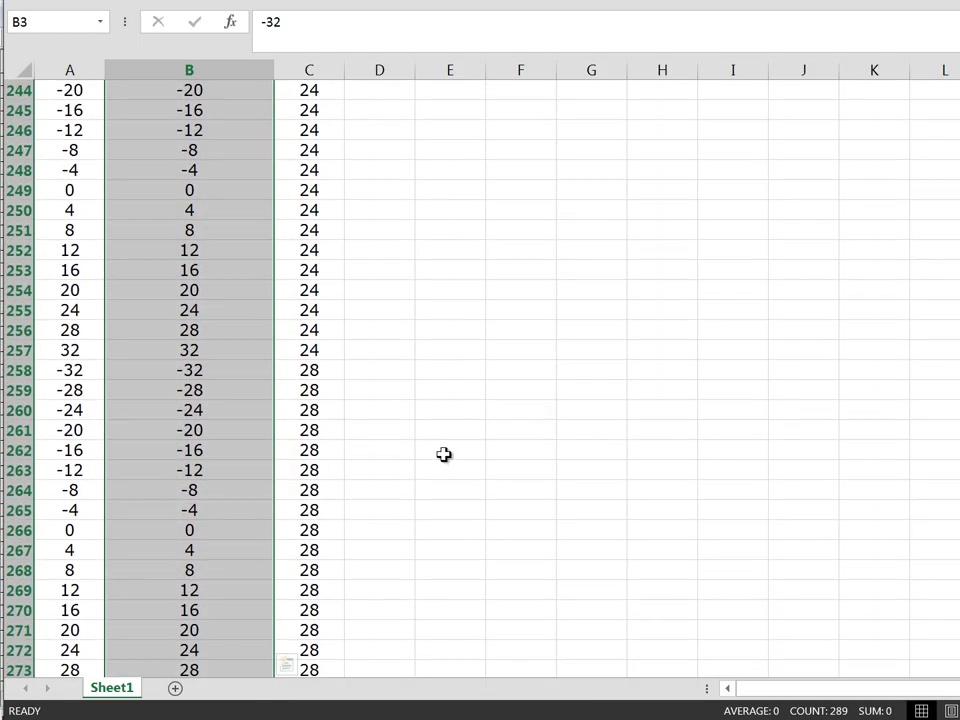
scroll(442, 452, "up", 1)
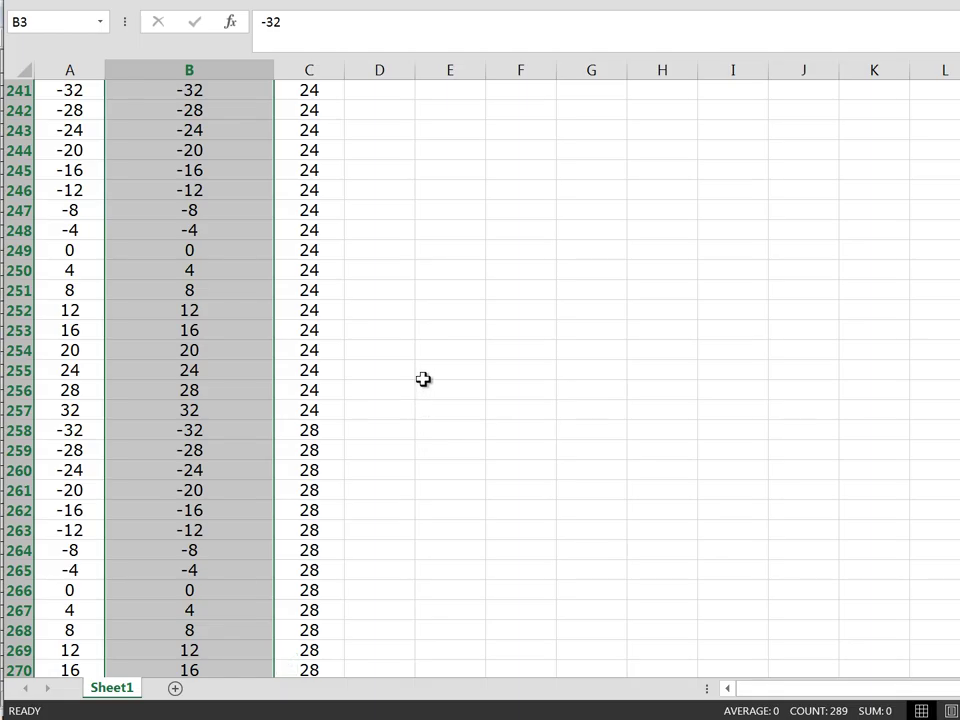
scroll(423, 379, "up", 5)
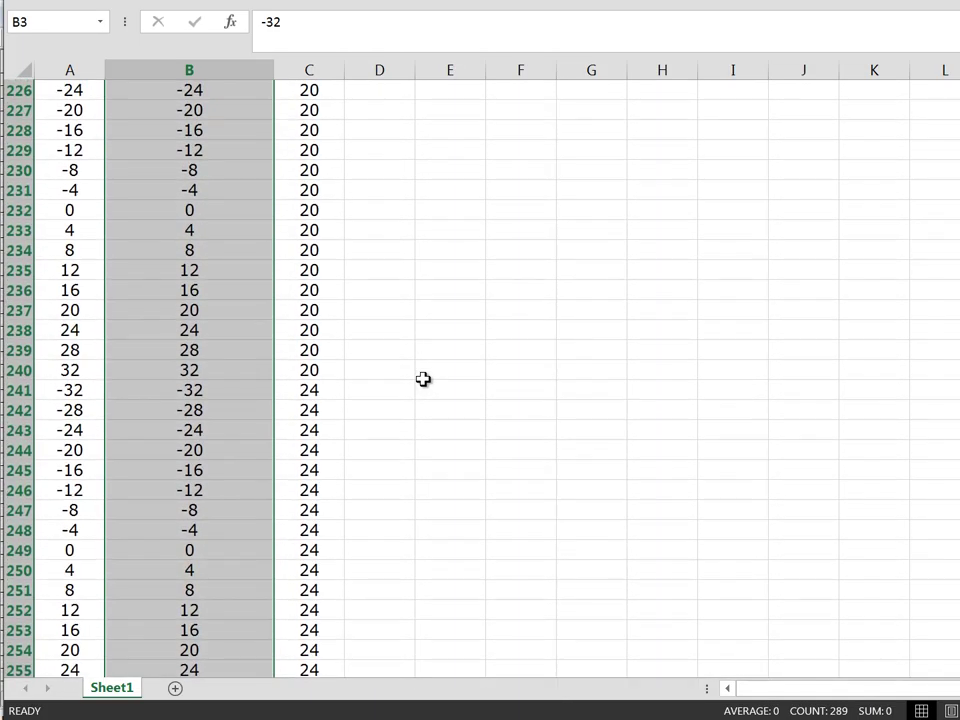
left_click(480, 238)
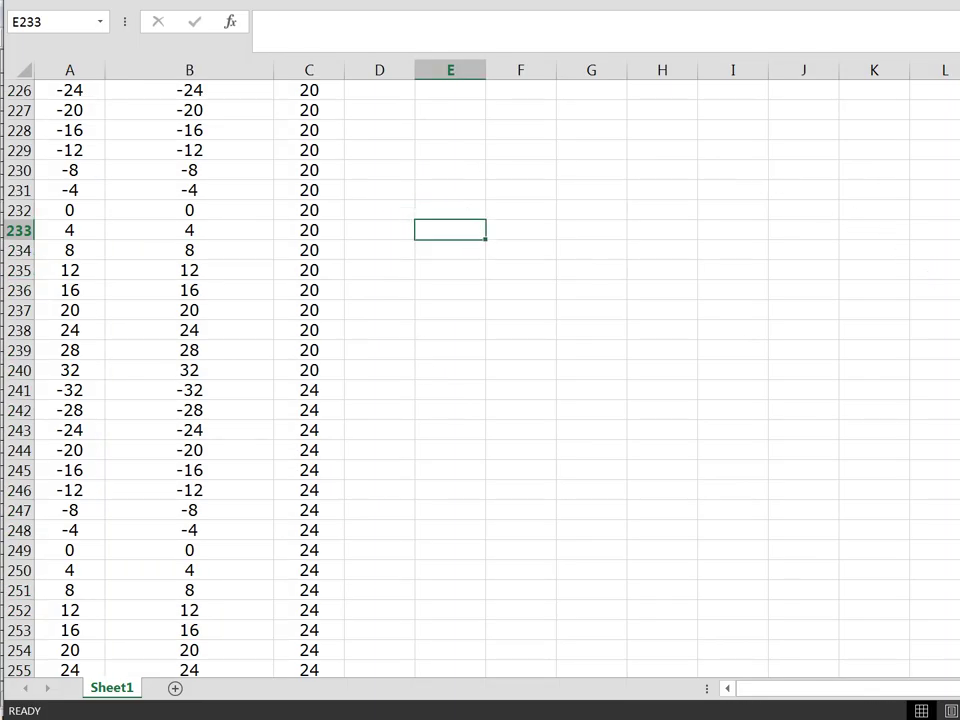
scroll(480, 380, "up", 20)
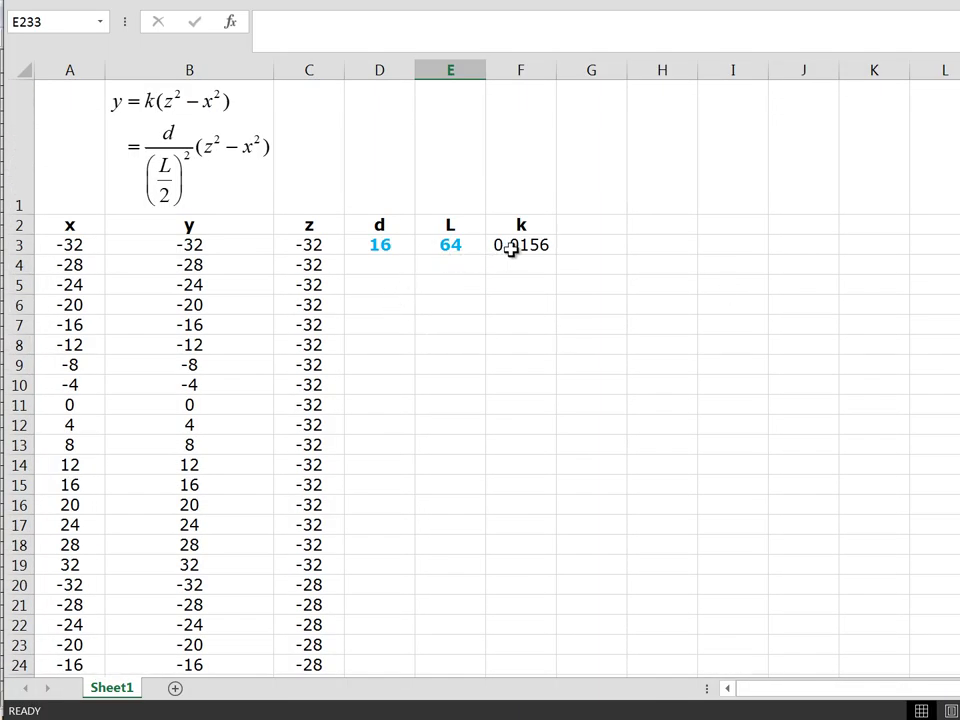
- Inspect k in F3 and the y formulas in B3 and the x = 0 row
left_click(512, 246)
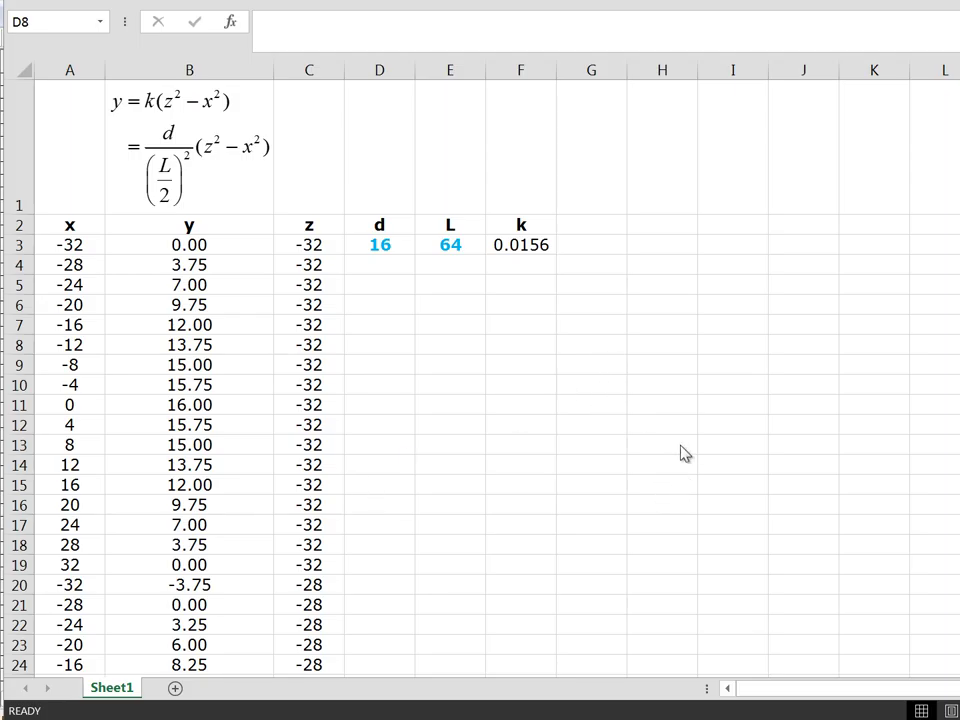
left_click(223, 243)
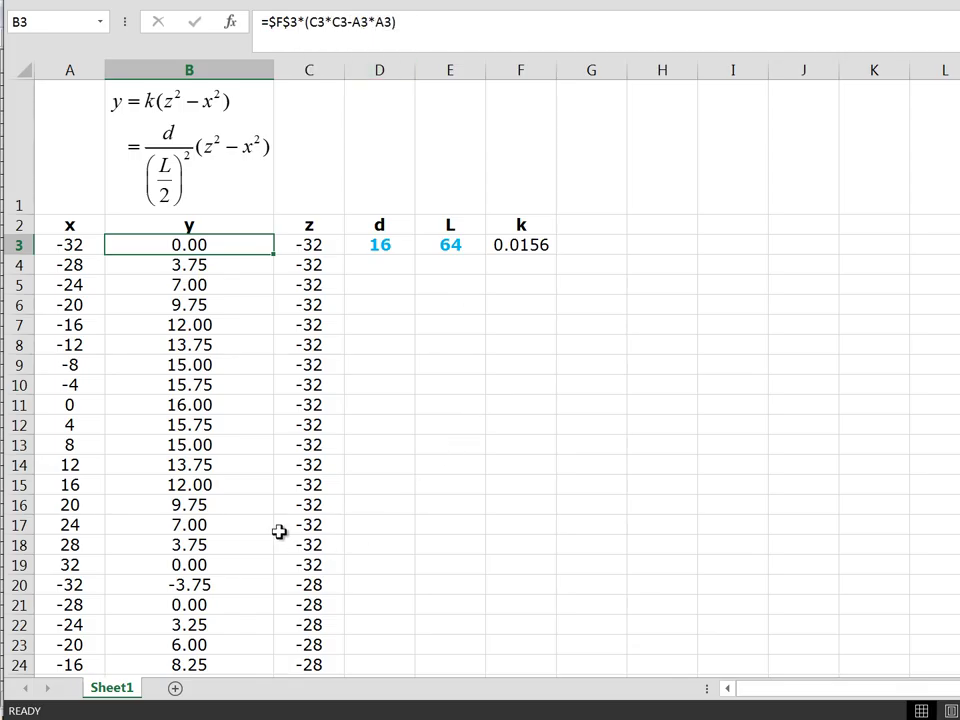
left_click(211, 406)
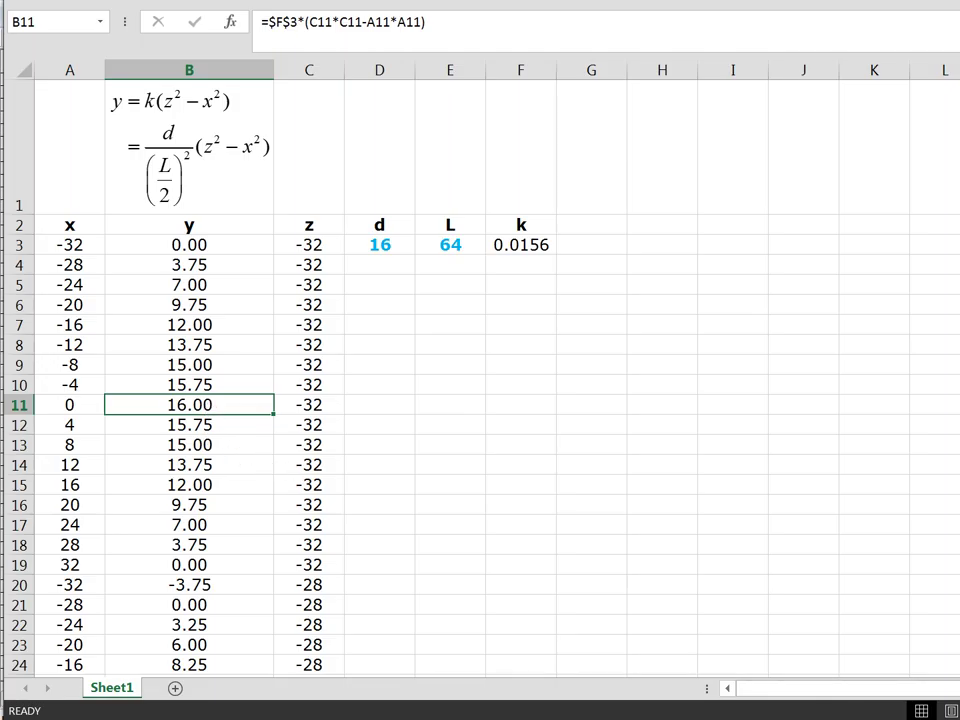
scroll(257, 559, "down", 2)
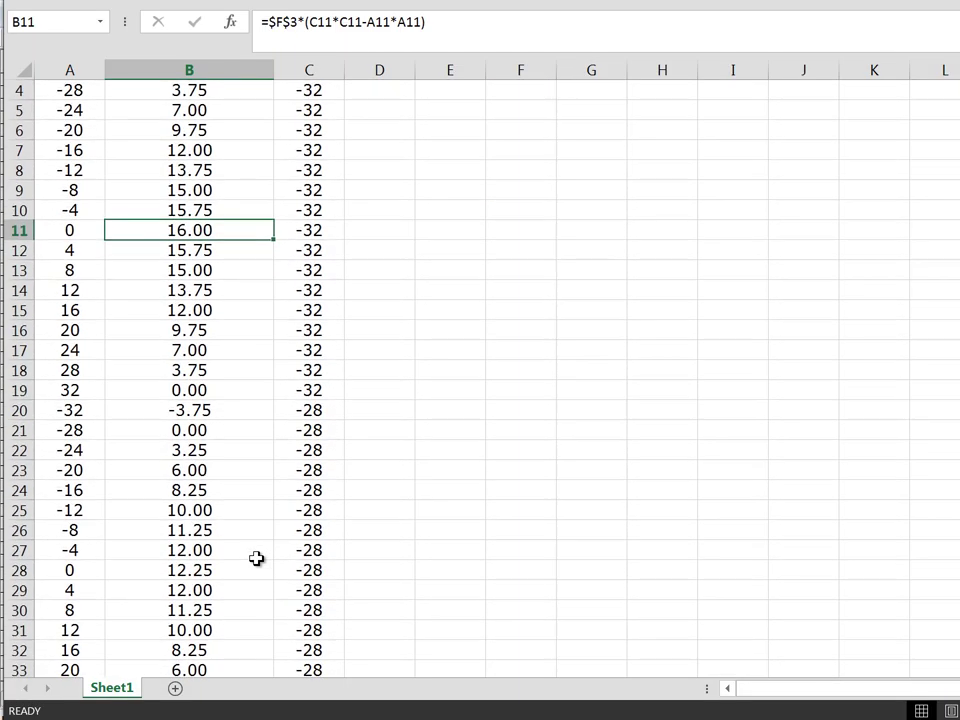
scroll(256, 559, "down", 6)
scroll(247, 551, "down", 5)
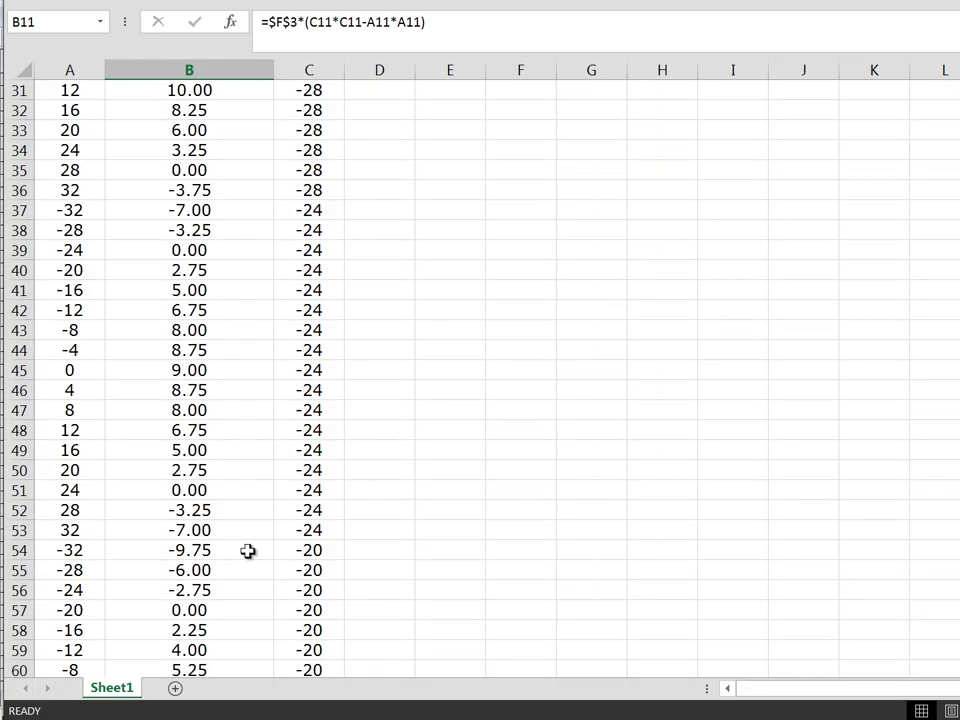
left_click(629, 396)
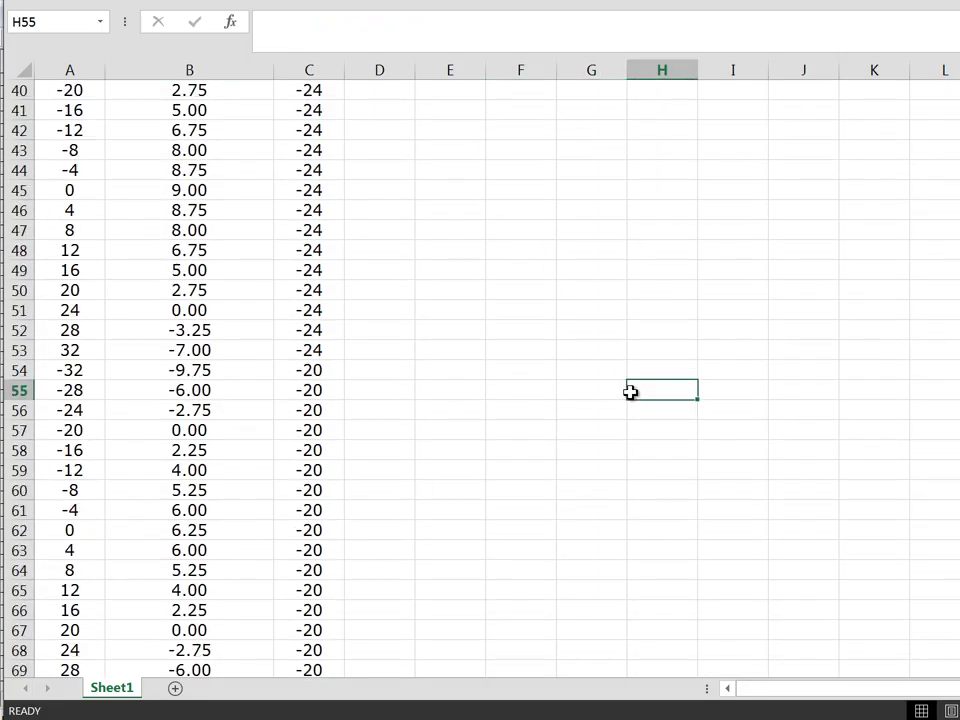
scroll(630, 392, "up", 10)
scroll(630, 392, "up", 3)
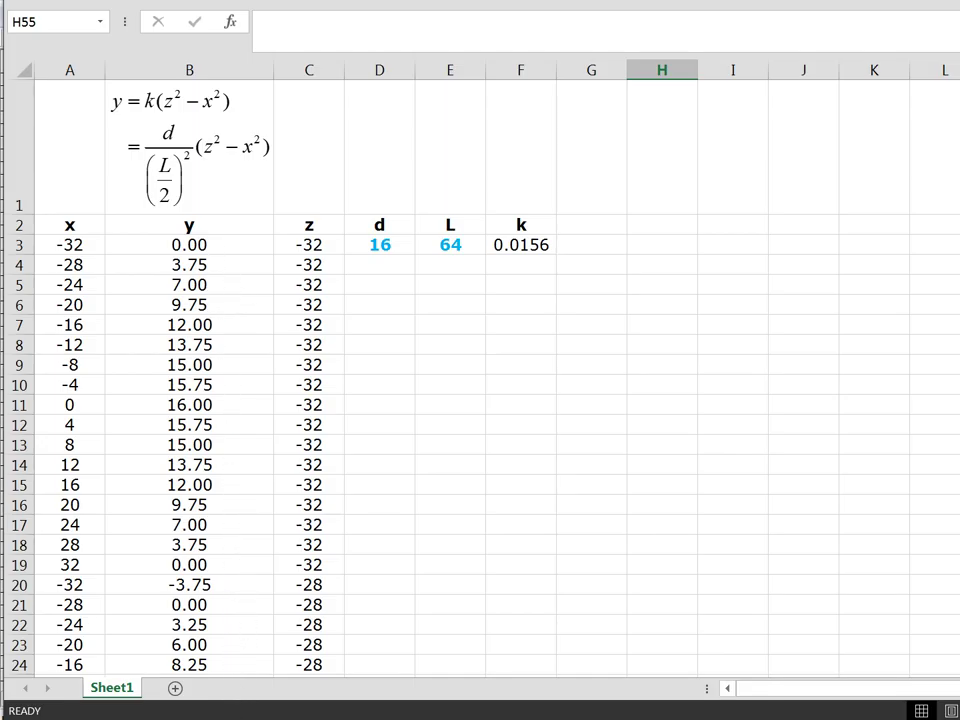
- Copy A3:C291 and paste it over the x, y, z columns of MultiFrame's Joints table
left_click_drag(71, 249, 306, 561)
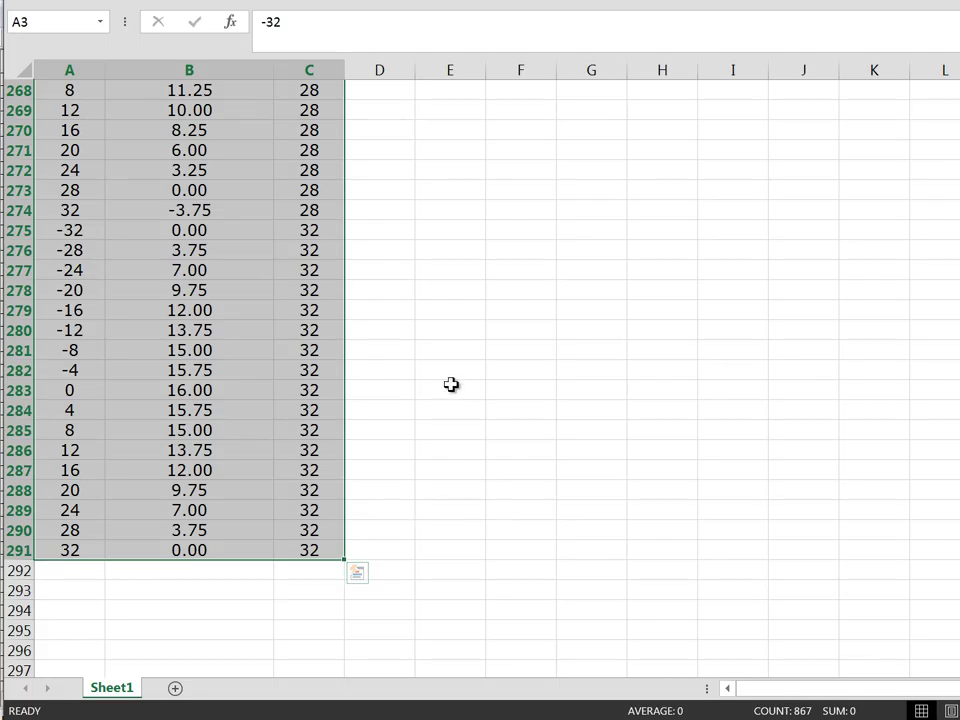
key("ctrl+c")
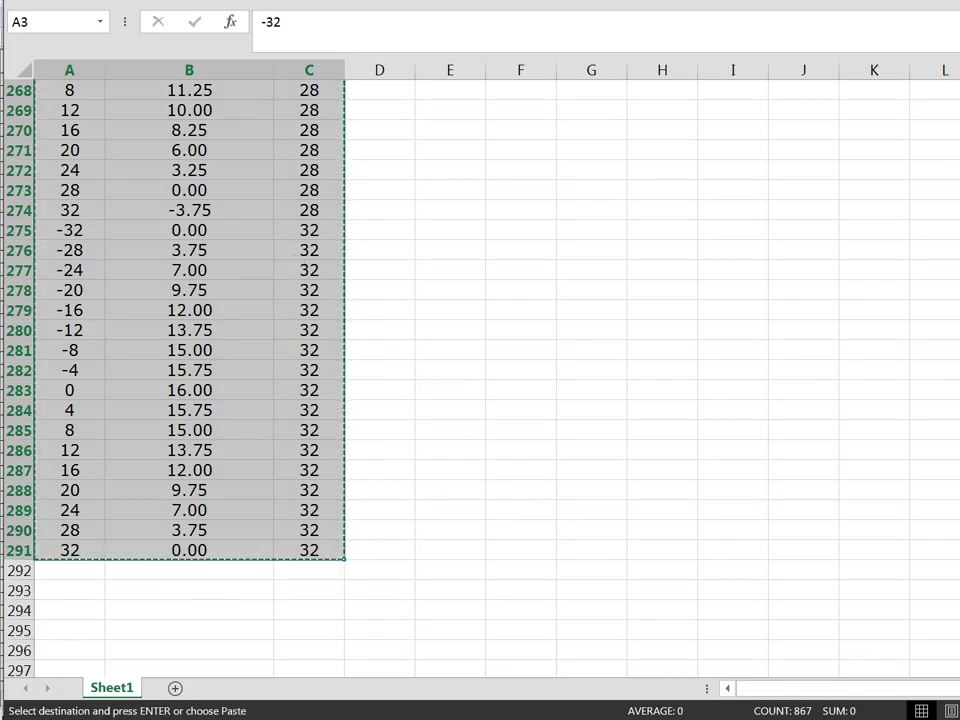
key("alt+Tab")
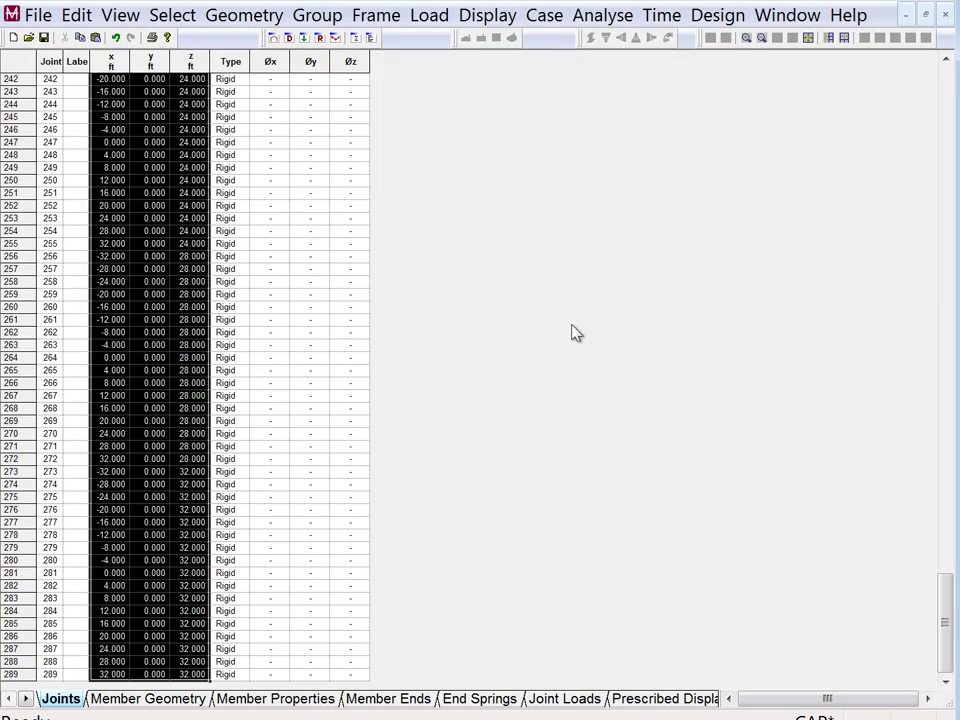
key("ctrl+v")
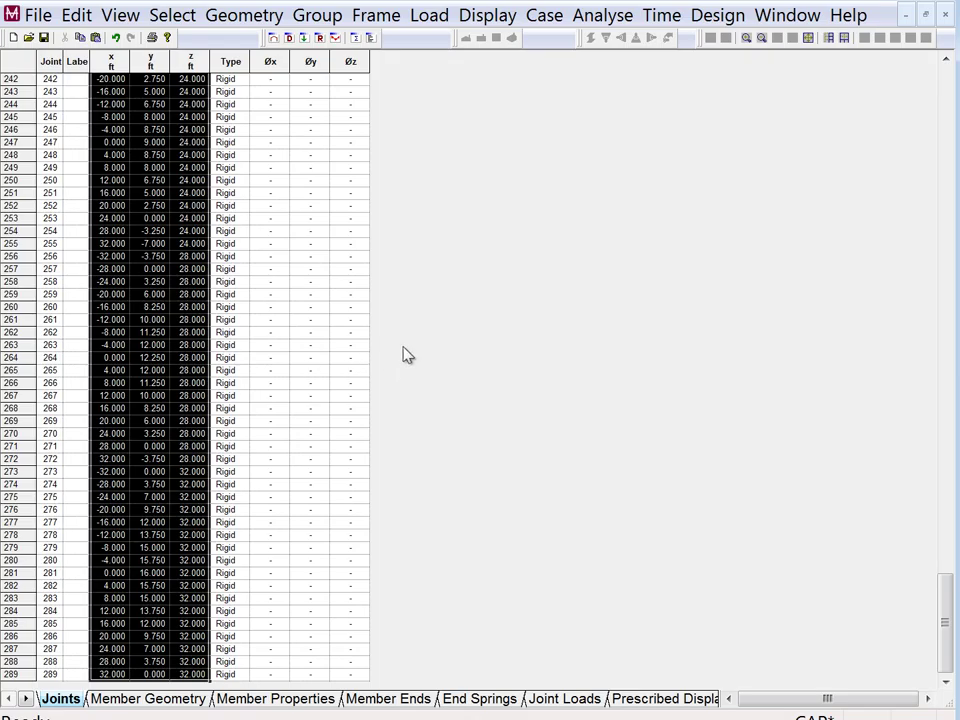
left_click(274, 38)
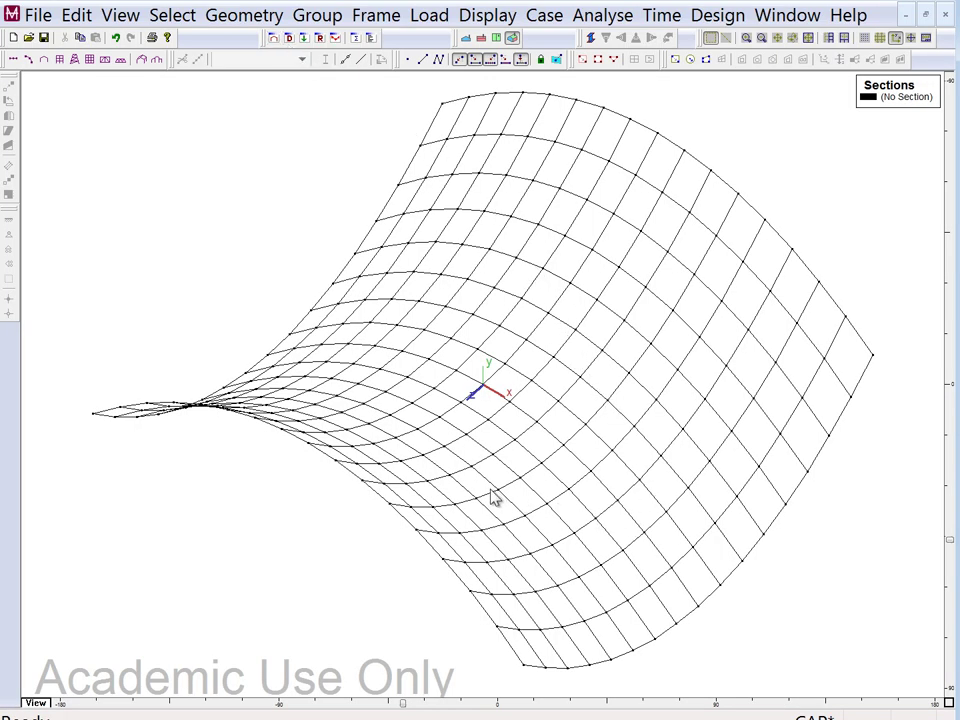